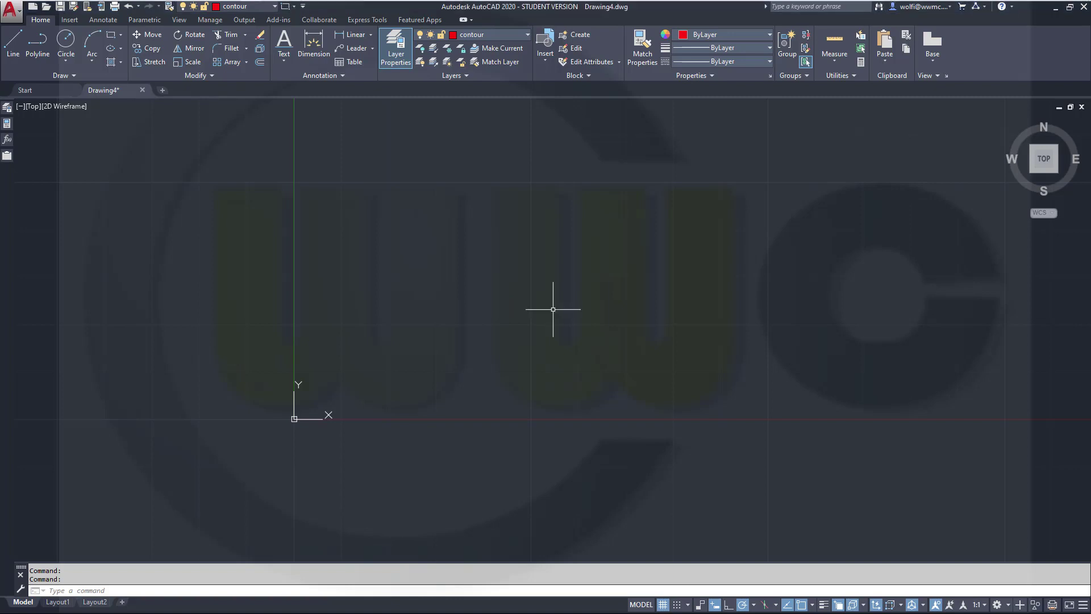
Draw a radius-30 circle centred at the origin 0,0.
type("c")
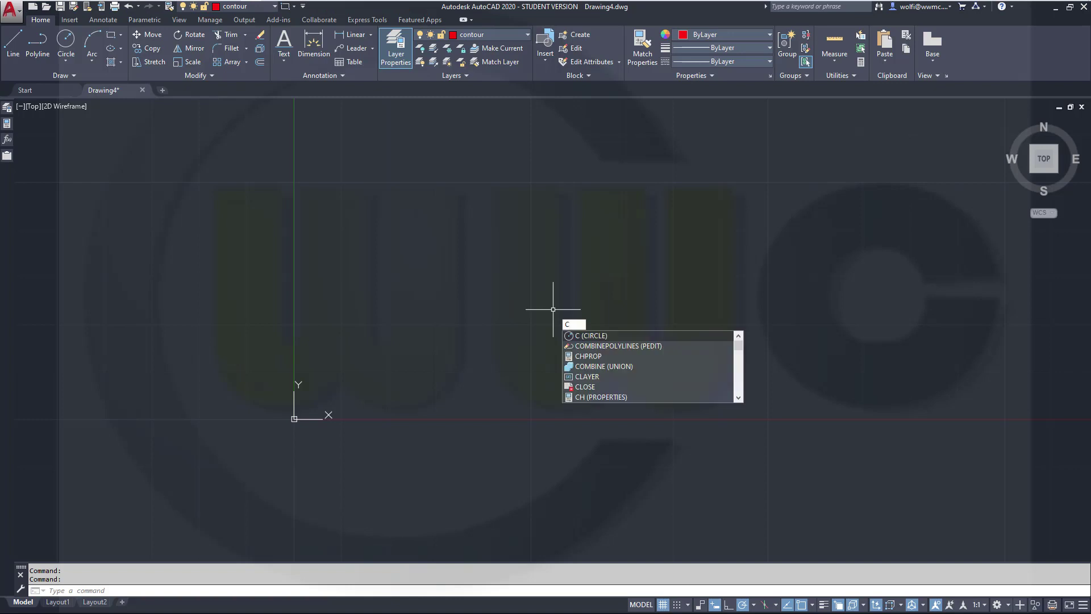
key("Return")
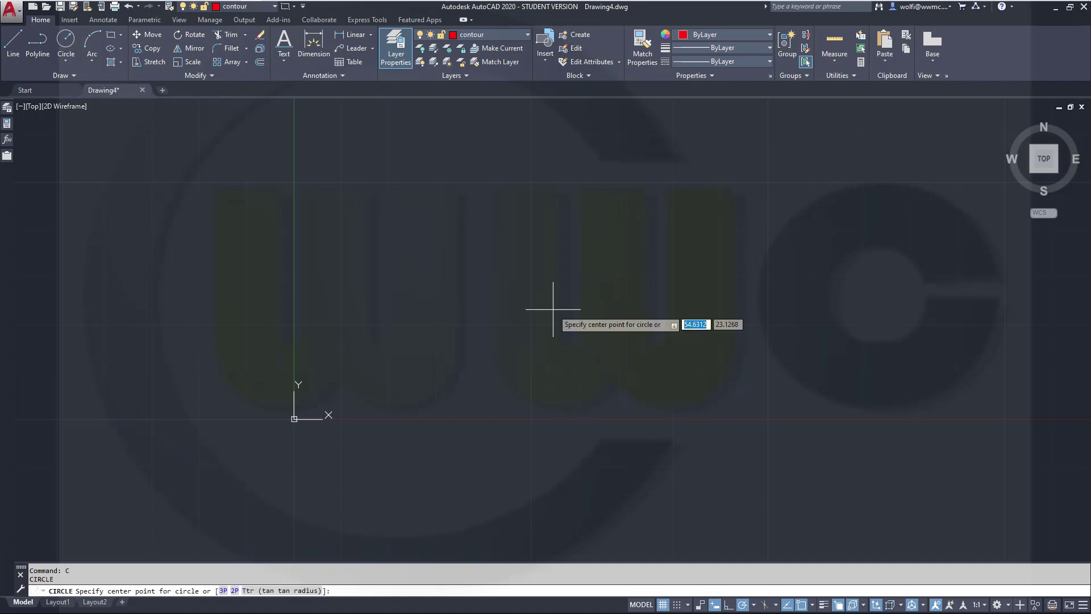
type("0,0")
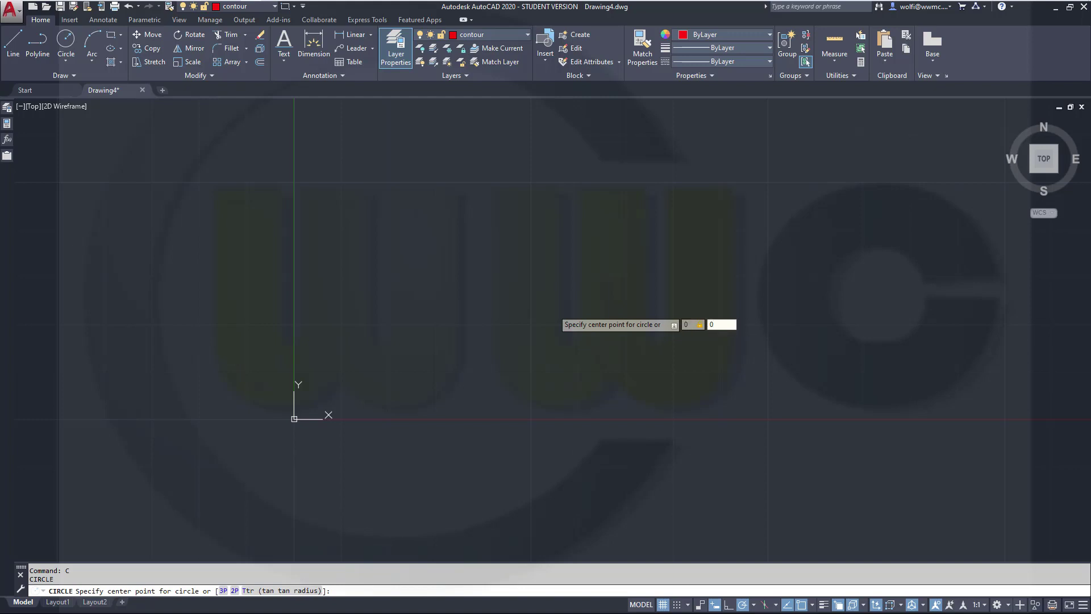
key("Return")
type("30")
key("Return")
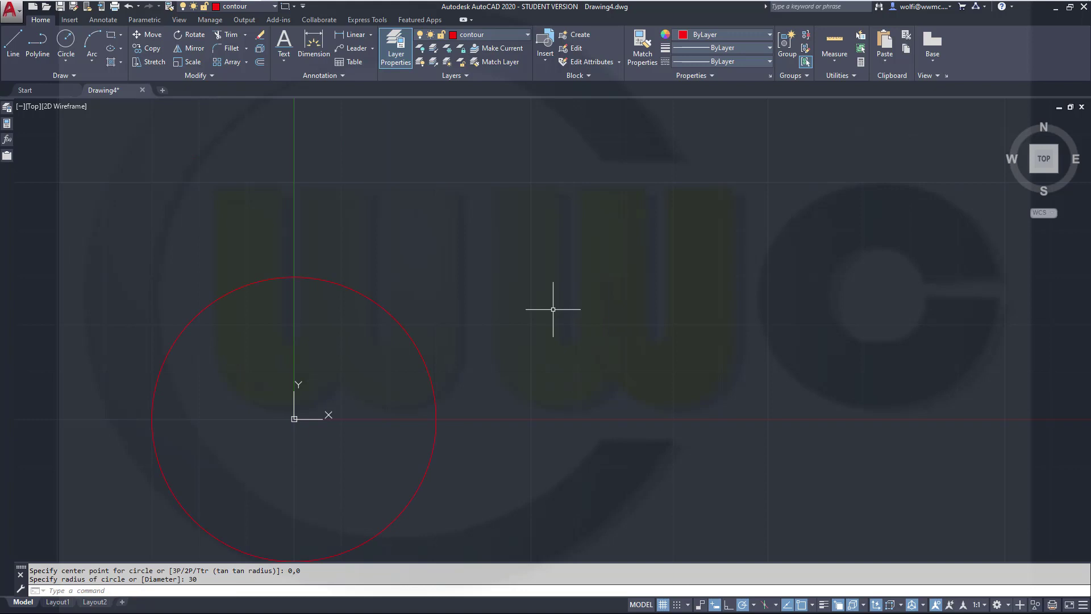
Draw a radius-20 circle centred at 110,0.
key("Return")
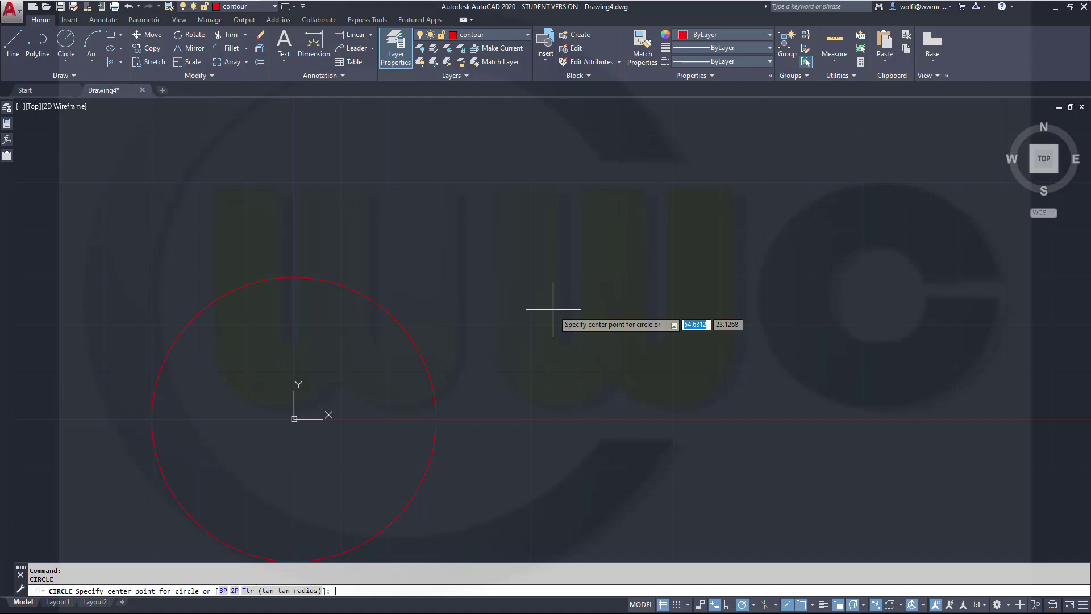
type("110")
key("Tab")
type("0")
key("Return")
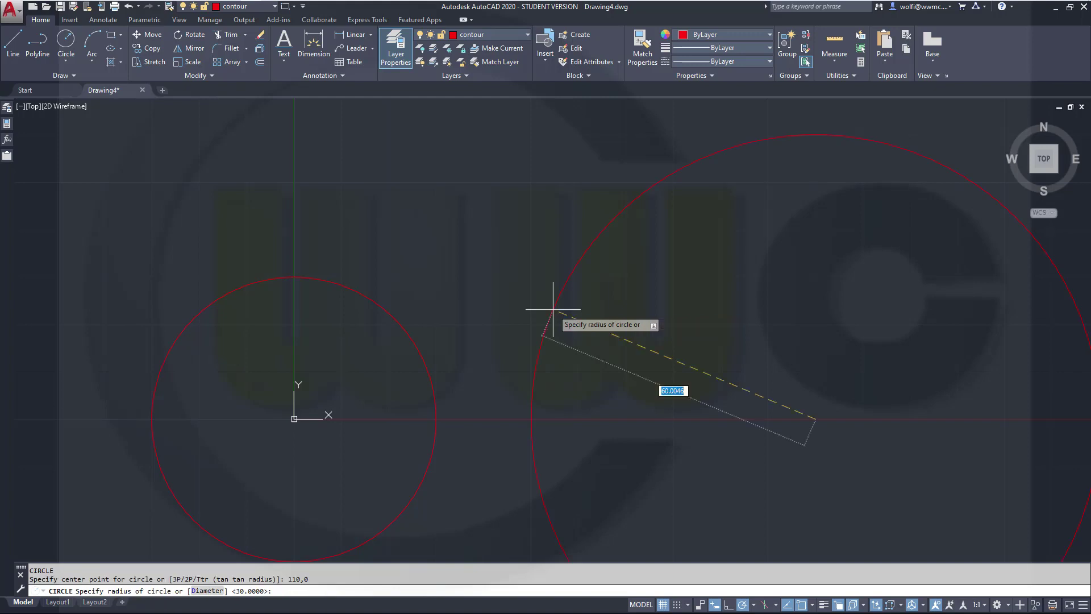
type("20")
key("Return")
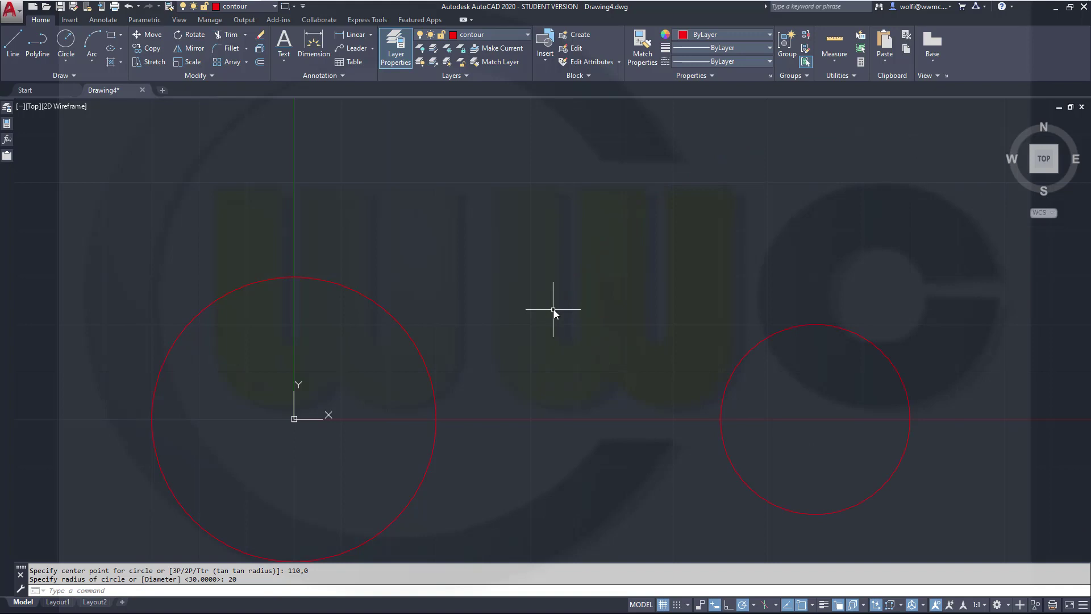
Draw a radius-15 circle centred at 0,-85.
key("Return")
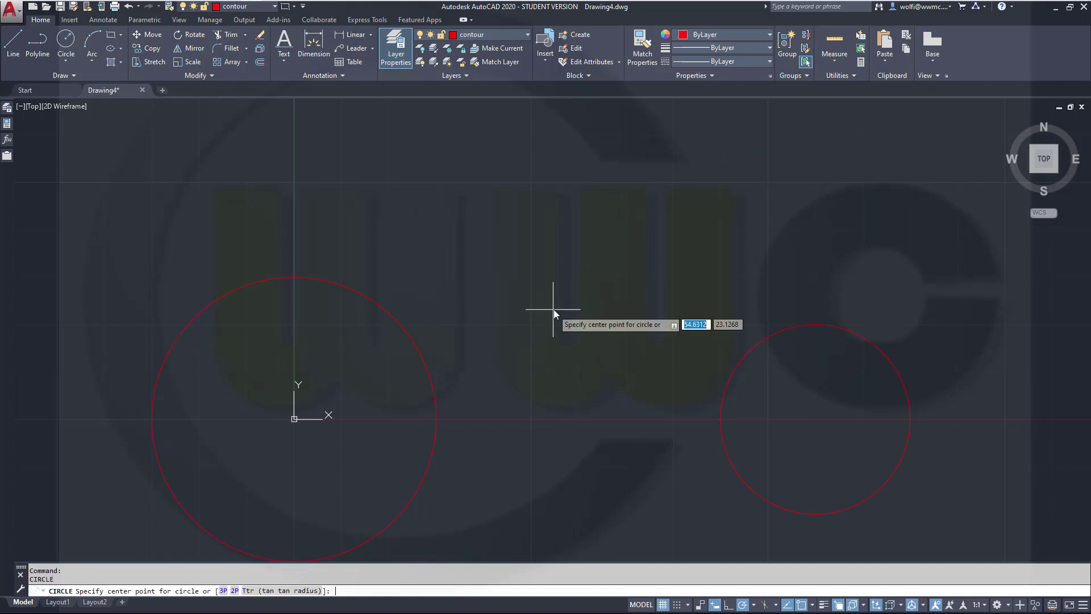
type("0")
key("Tab")
type("-5")
key("BackSpace")
type("85")
key("Return")
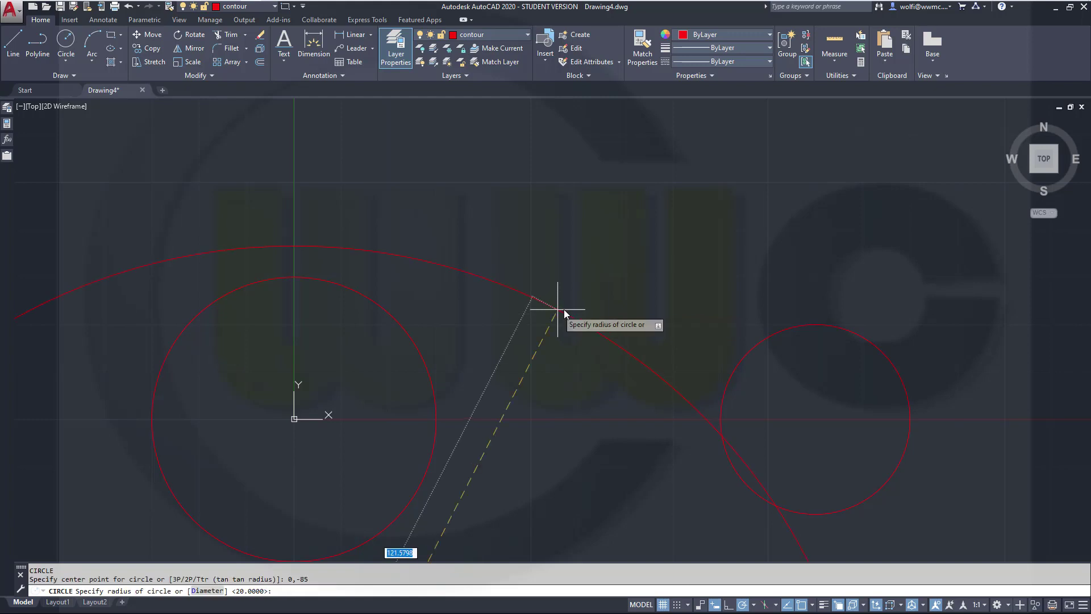
type("15")
key("Return")
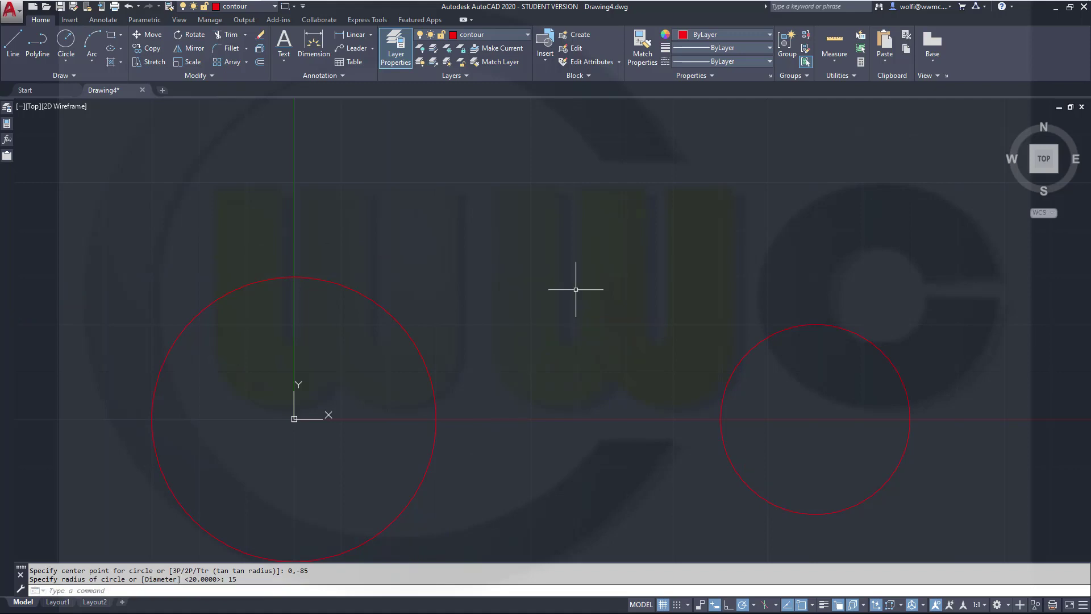
Draw a radius-15 circle centred 35 units left of the 110,0 circle's centre.
middle_click(615, 283)
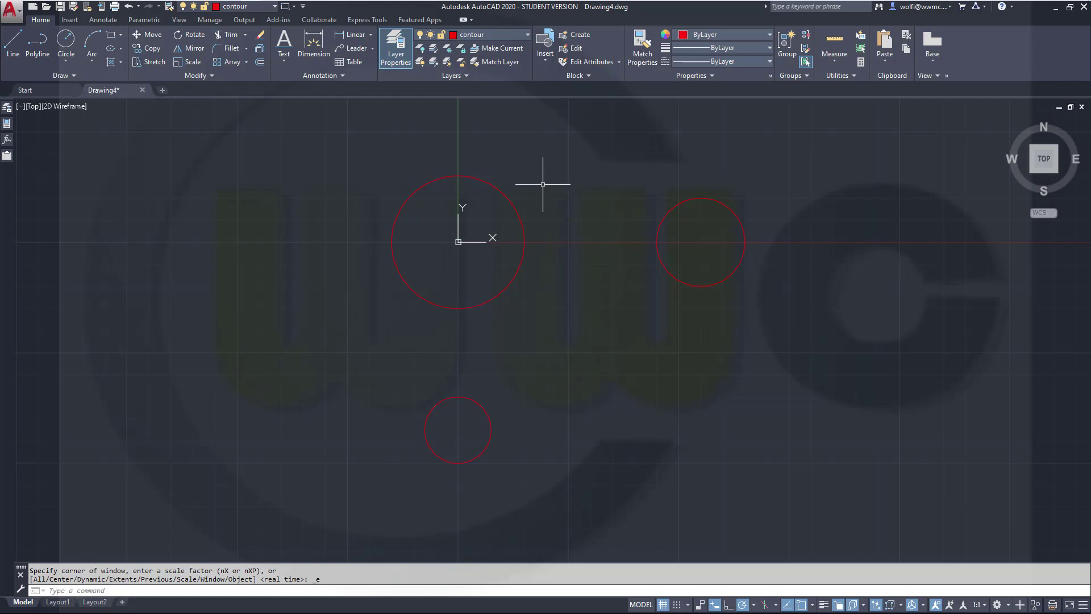
middle_click_drag(541, 183, 558, 253)
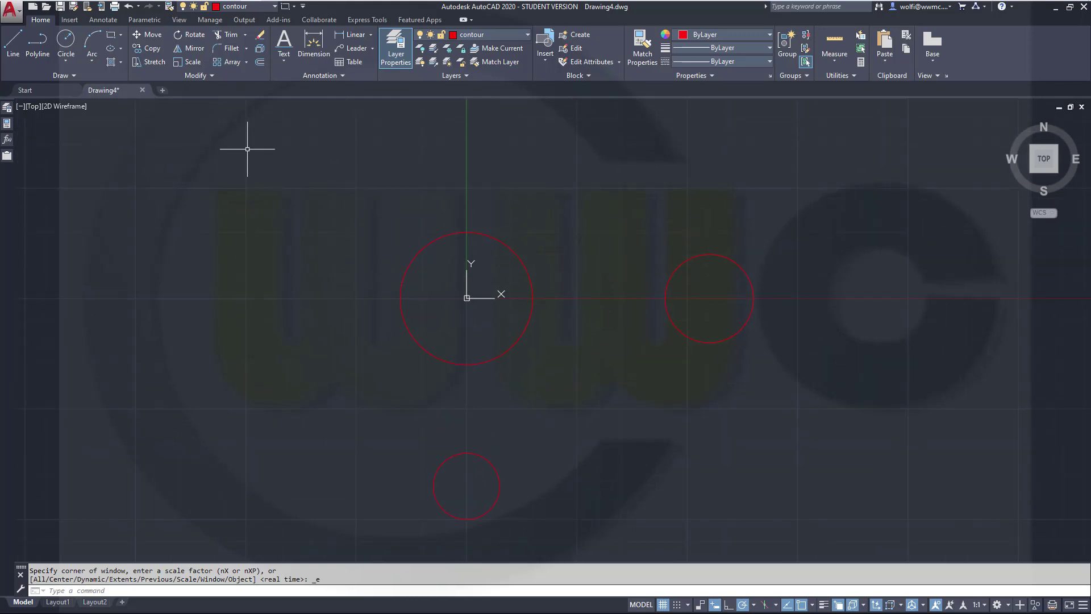
key("Return")
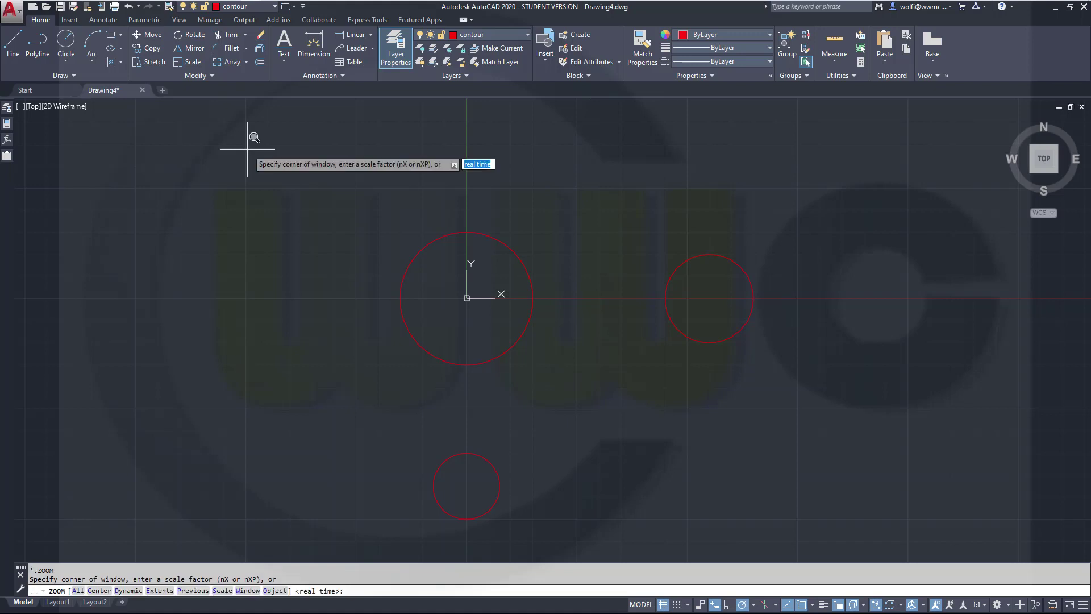
key("Escape")
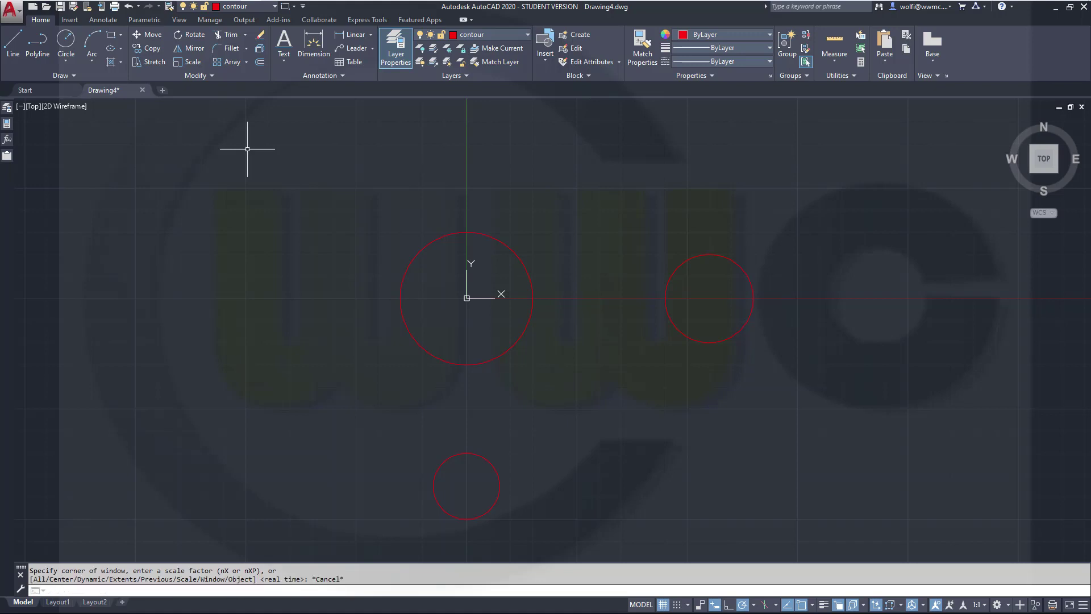
left_click(65, 41)
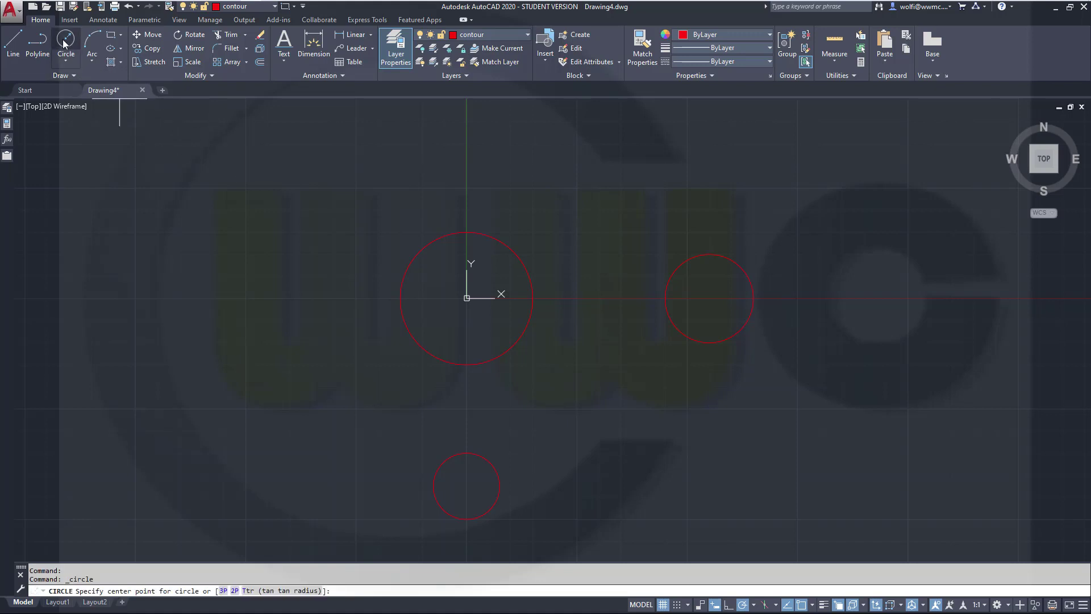
scroll(642, 341, "up", 4)
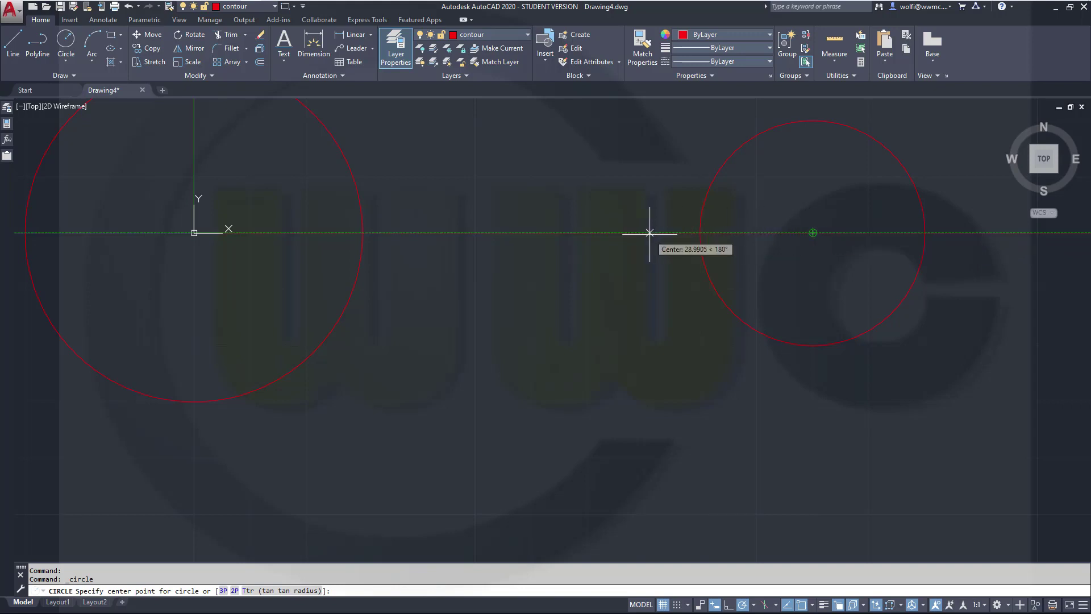
type("35")
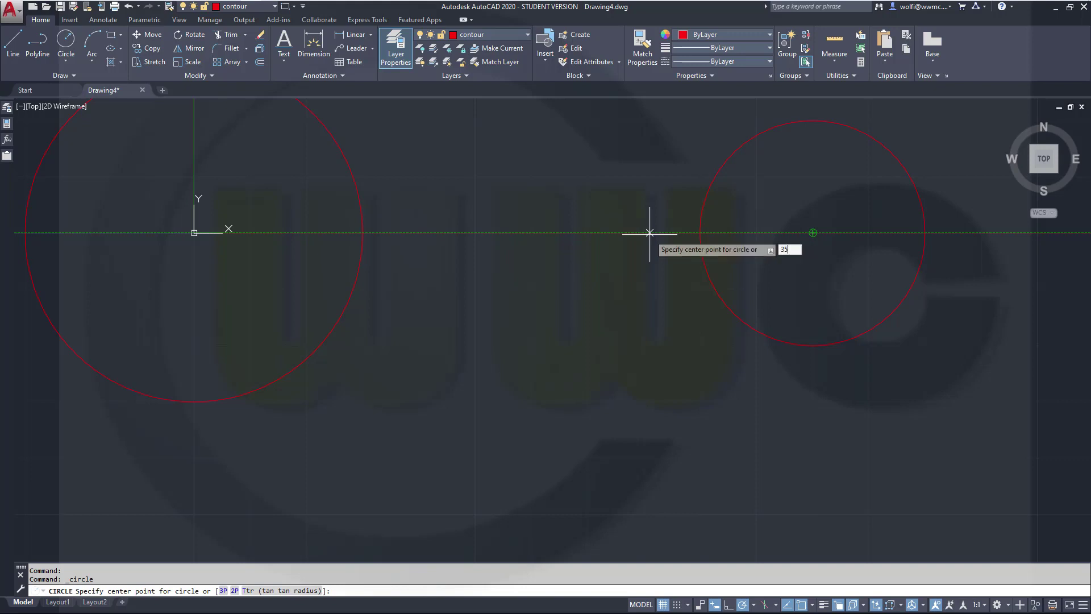
key("Return")
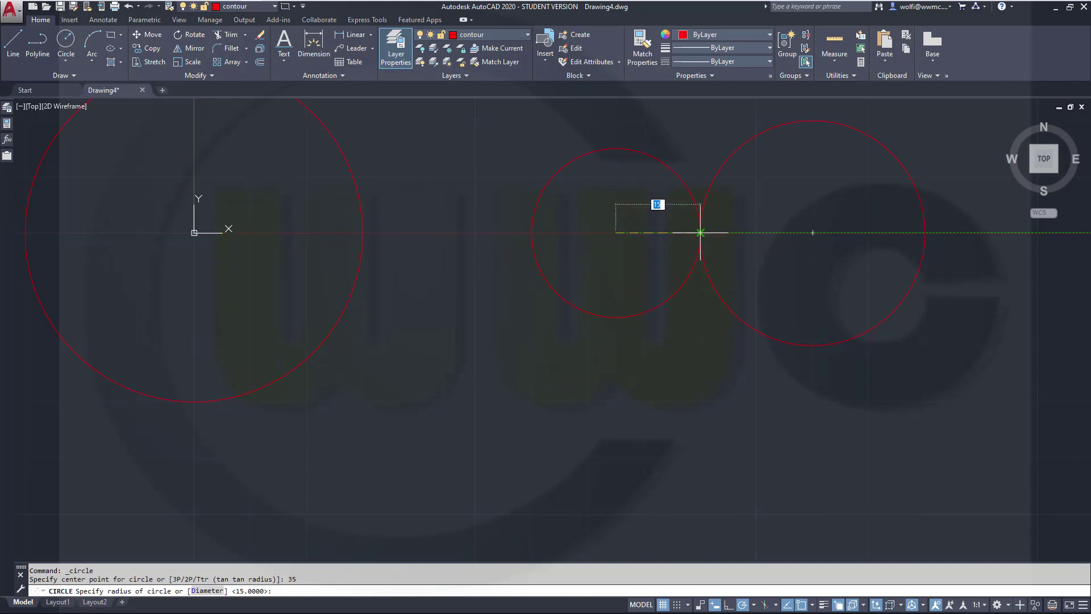
key("Escape")
scroll(592, 427, "down", 4)
scroll(592, 427, "down", 2)
scroll(597, 432, "up", 2)
middle_click_drag(606, 431, 653, 373)
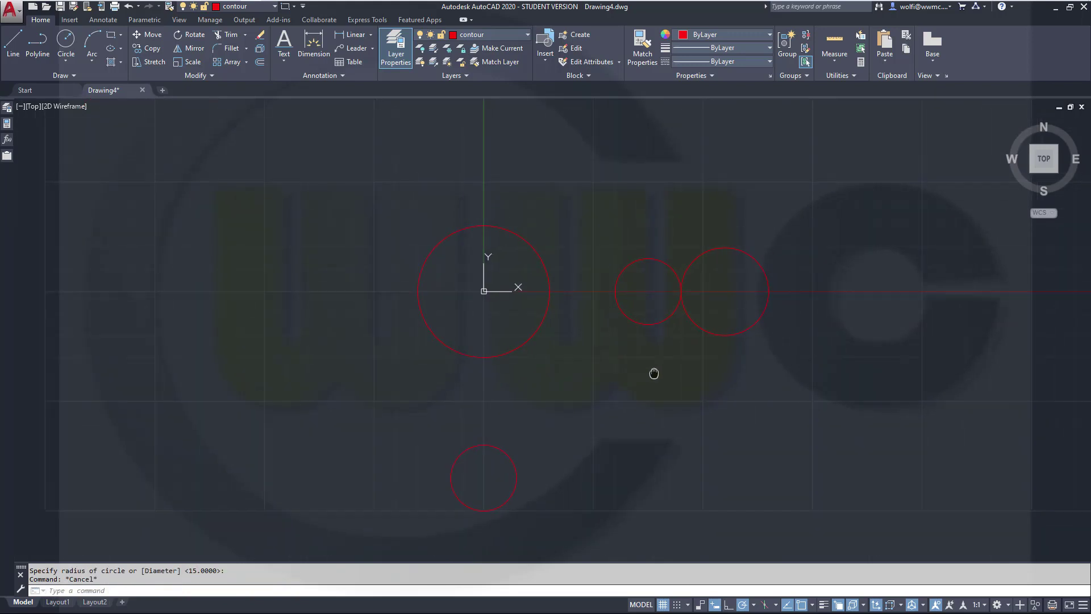
Draw a line tangent to the left side of the R30 origin circle and the R15 bottom circle.
left_click(13, 43)
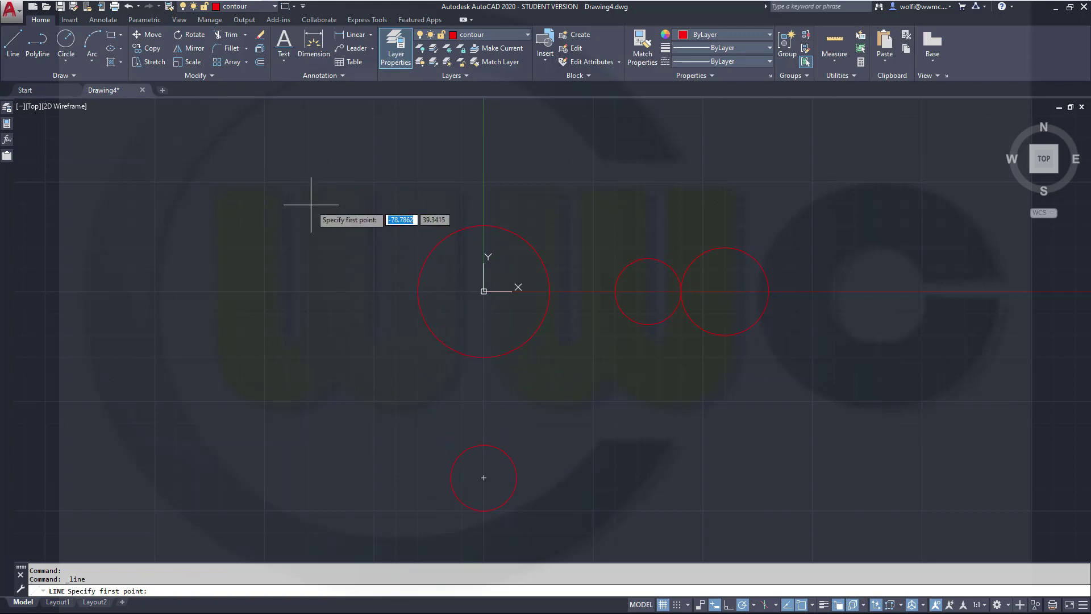
right_click(332, 241, "shift")
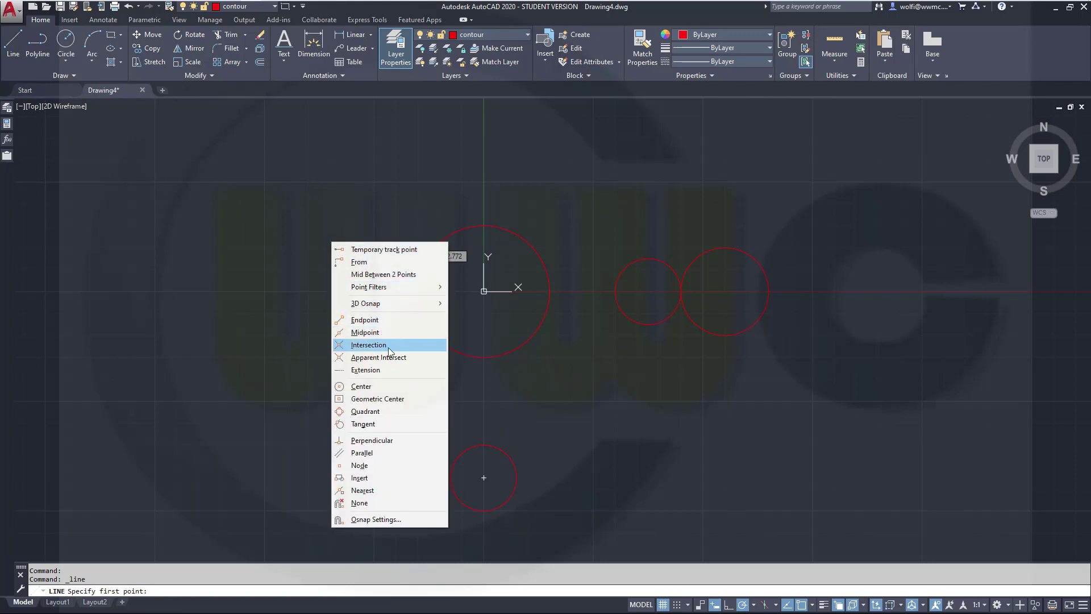
left_click(379, 424)
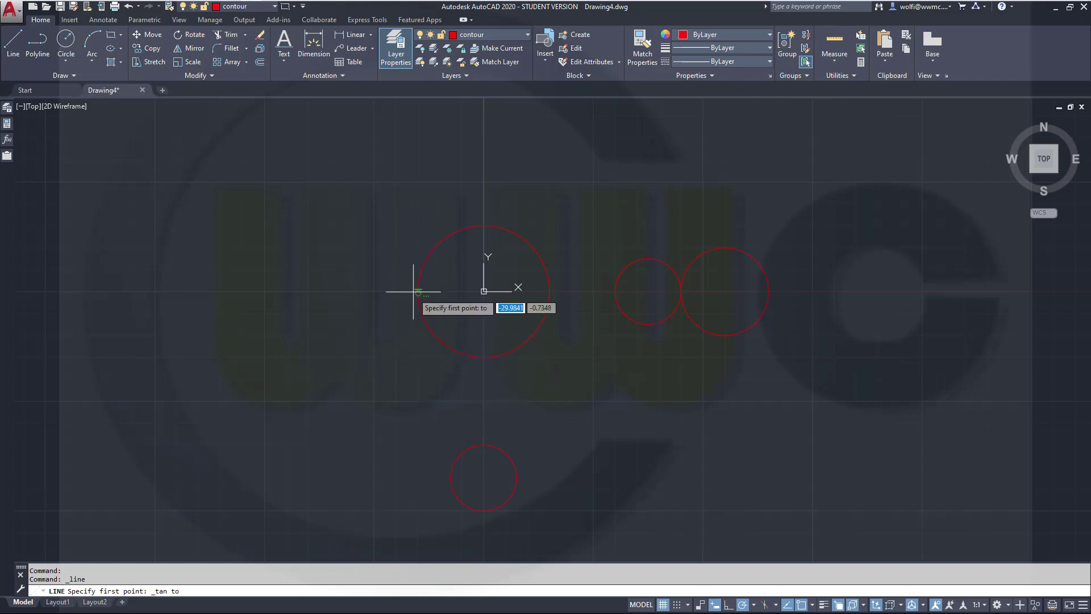
left_click(419, 267)
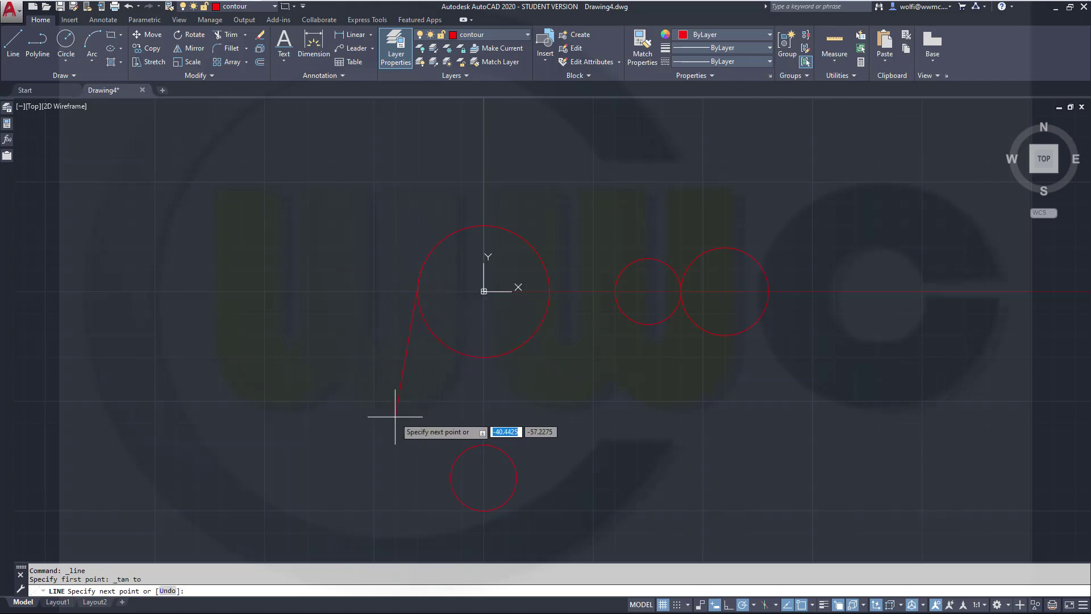
right_click(396, 415, "shift")
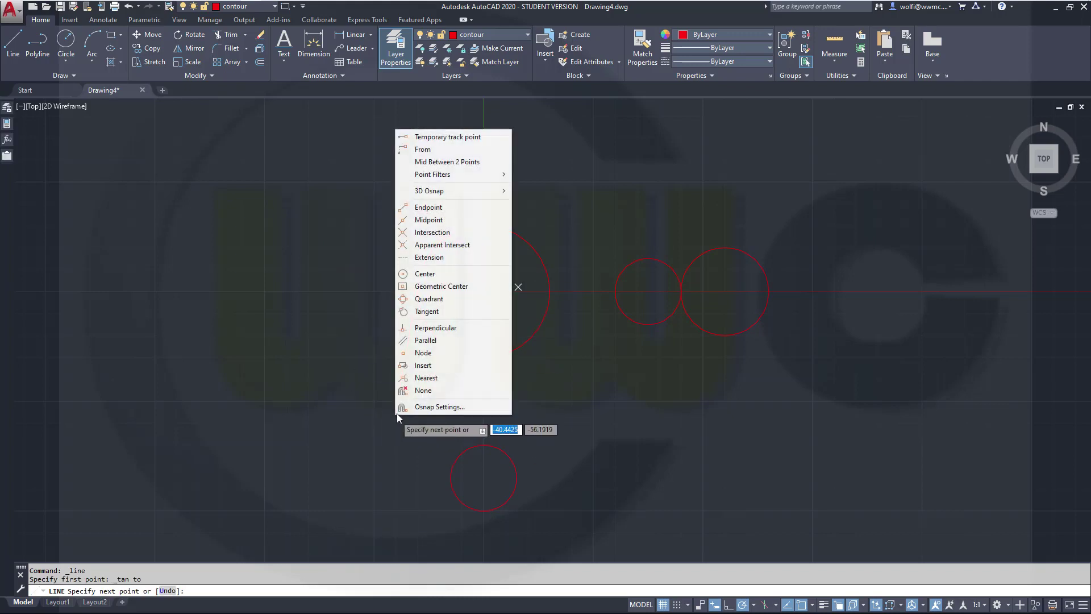
left_click(440, 311)
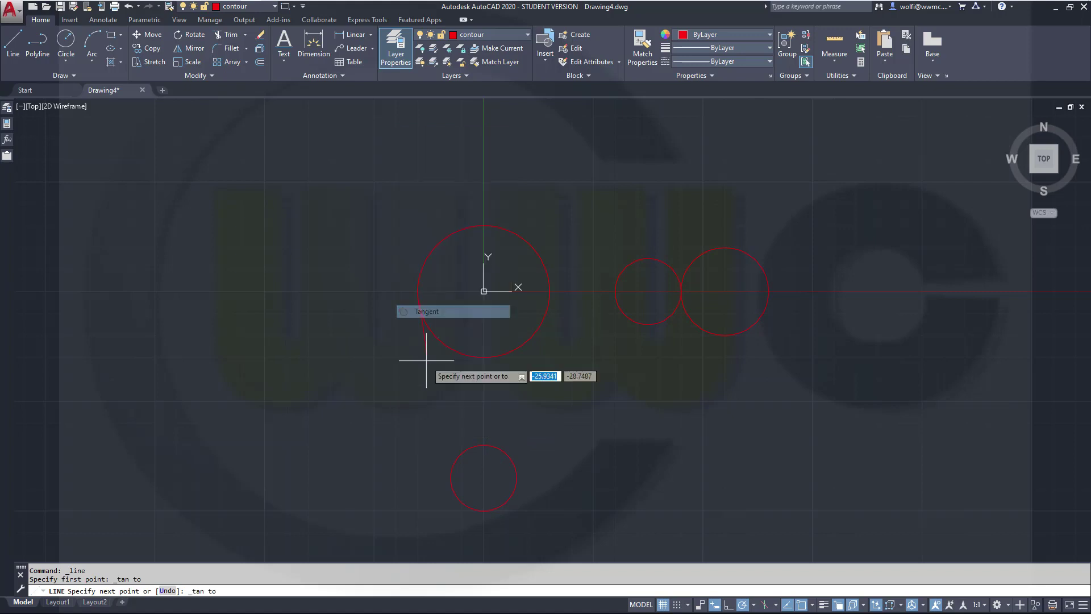
left_click(441, 412)
key("Escape")
key("Escape")
middle_click_drag(514, 197, 401, 215)
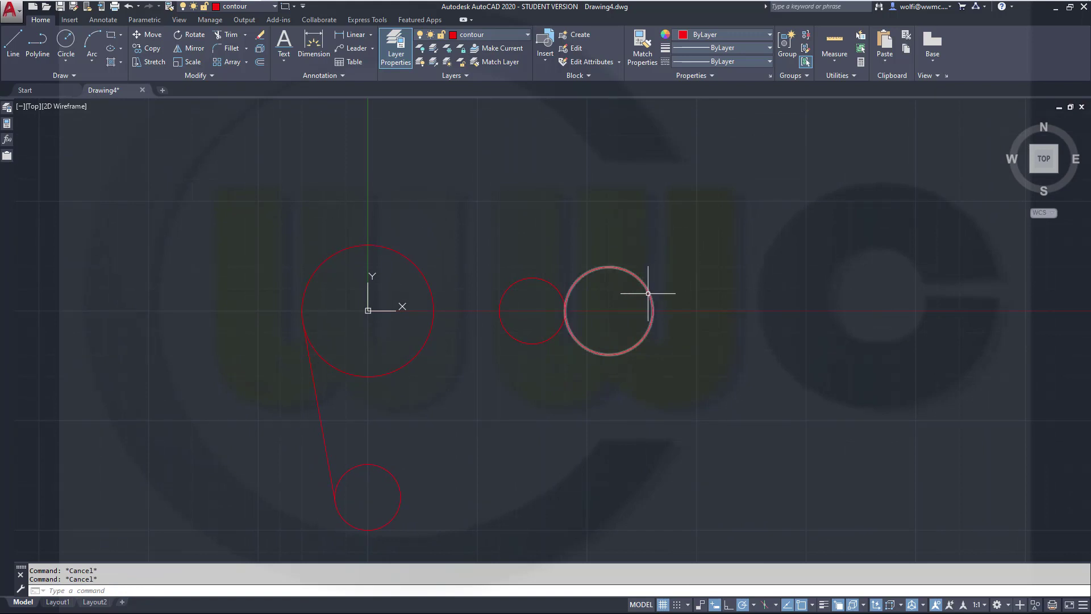
Draw a Tan-Tan-Radius circle of radius 100 touching the origin circle and the right-hand circle.
left_click(66, 61)
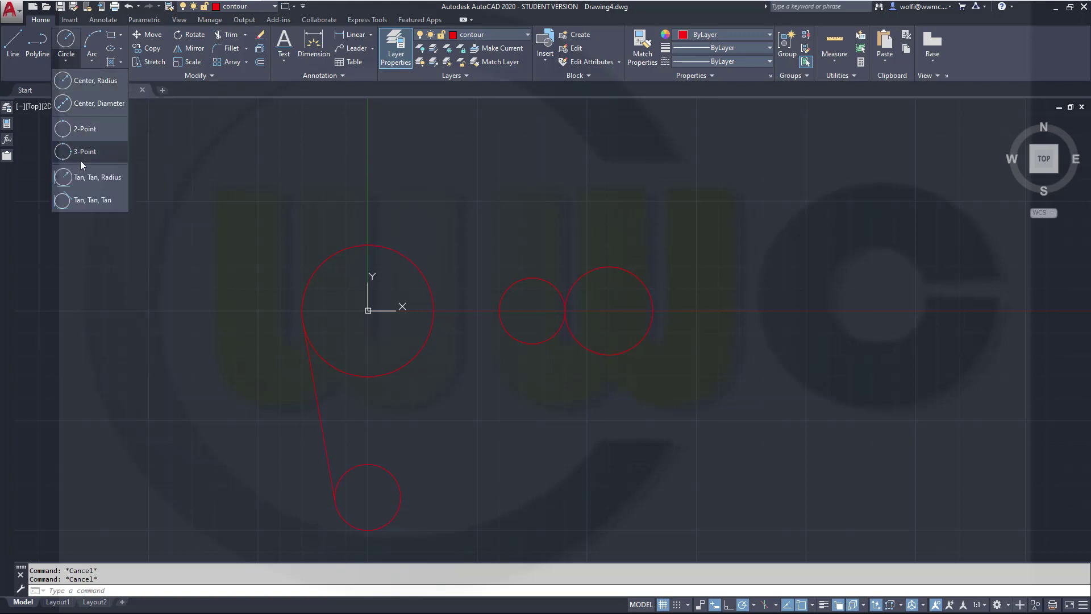
left_click(81, 177)
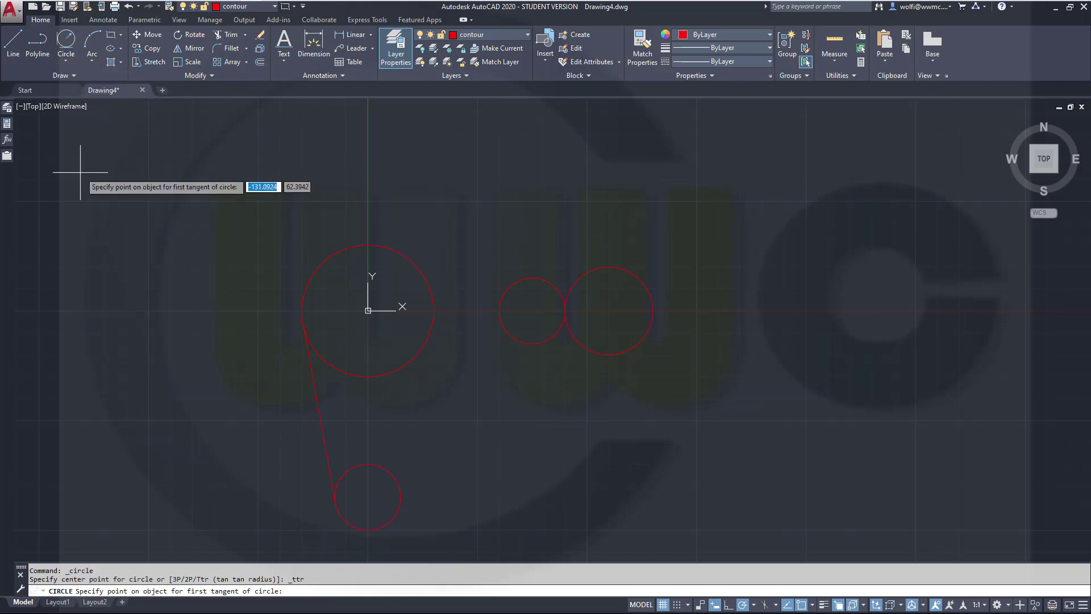
left_click(317, 266)
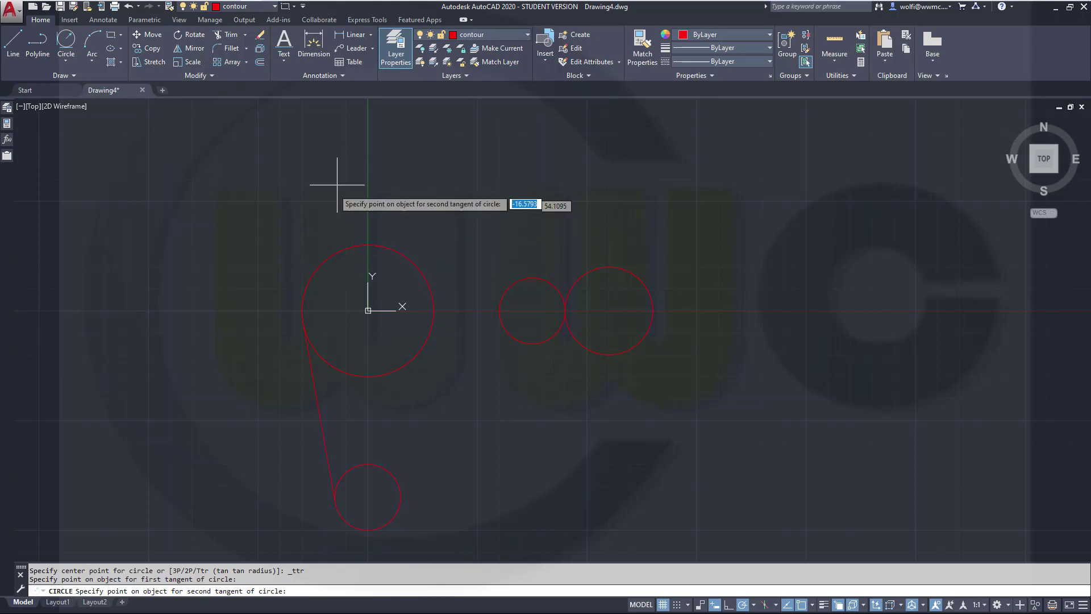
left_click(644, 272)
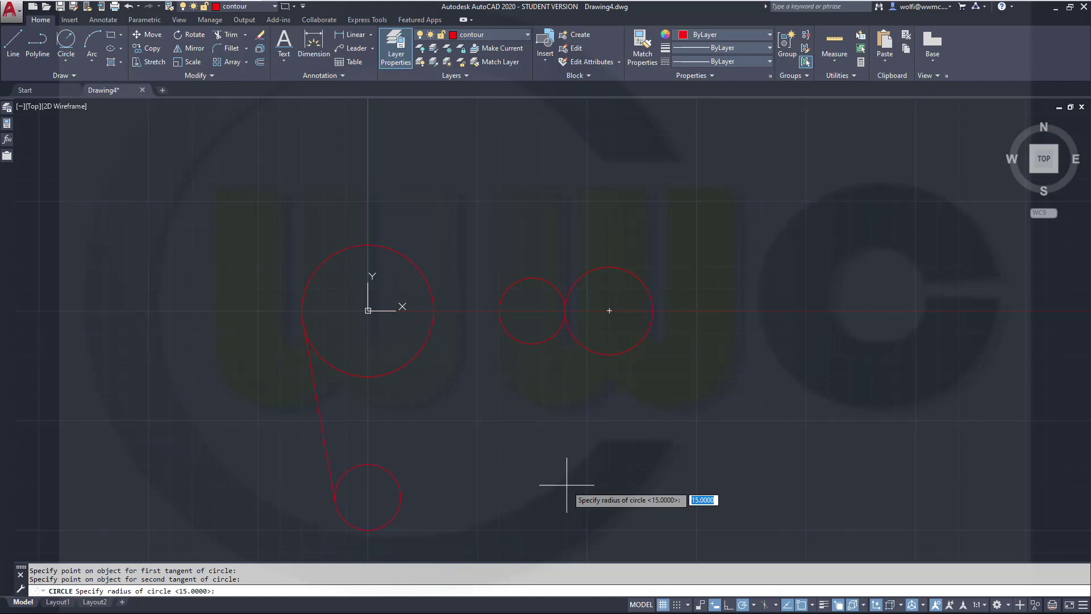
type("100")
key("Return")
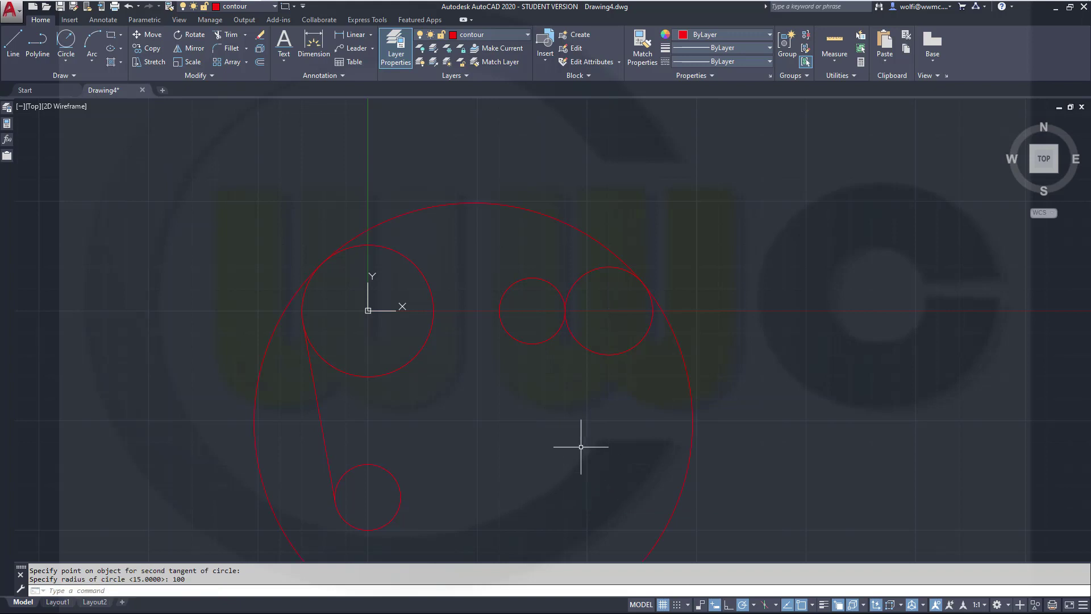
middle_click_drag(580, 439, 617, 350)
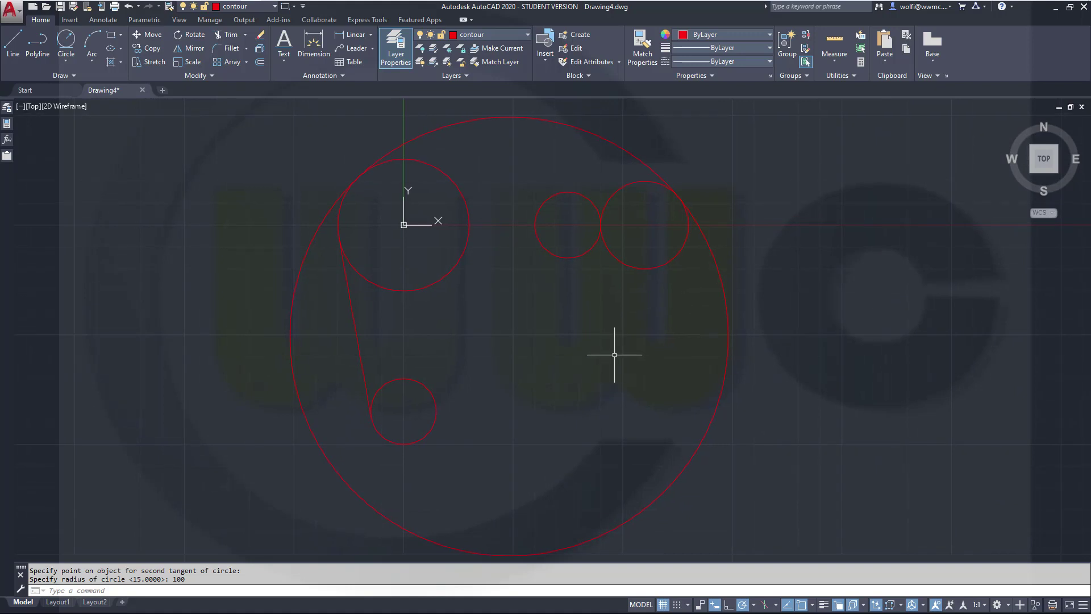
Draw a radius-80 circle tangent to the bottom and right-hand circles.
left_click(66, 41)
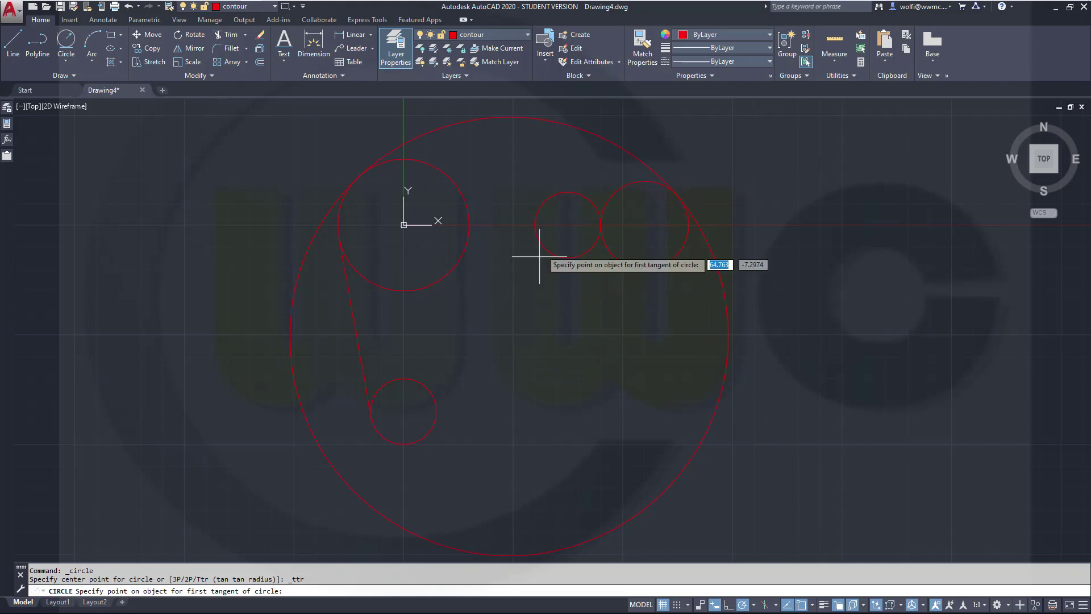
left_click(456, 256)
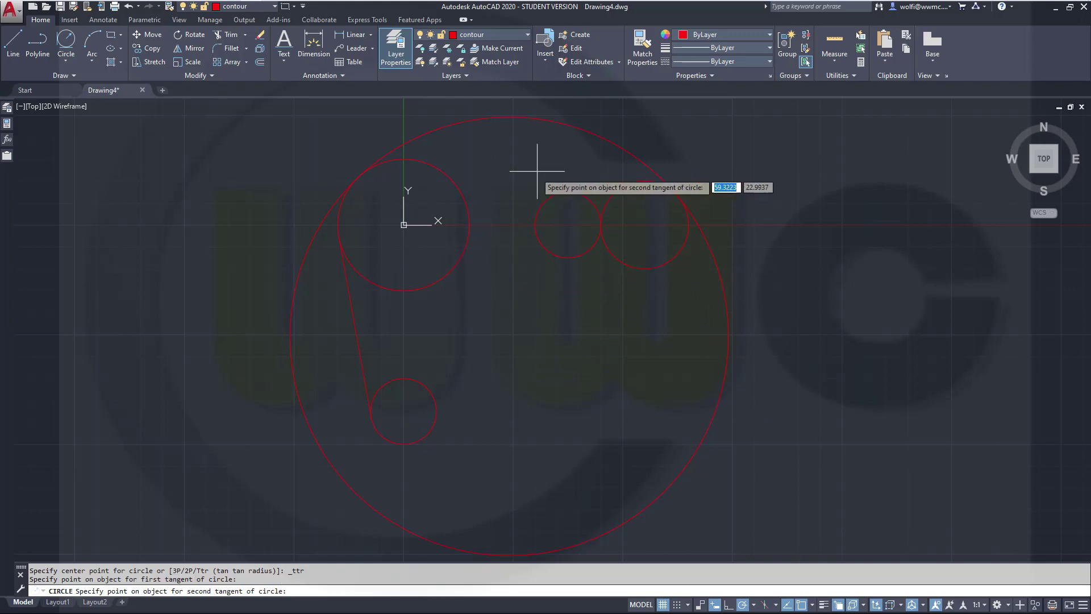
left_click(568, 192)
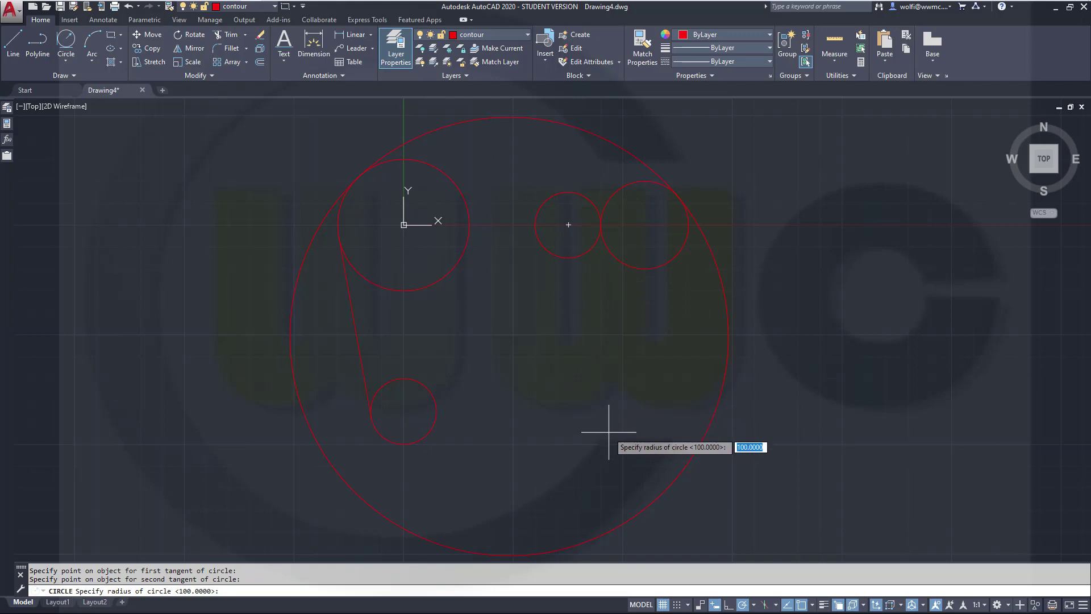
type("80")
key("Return")
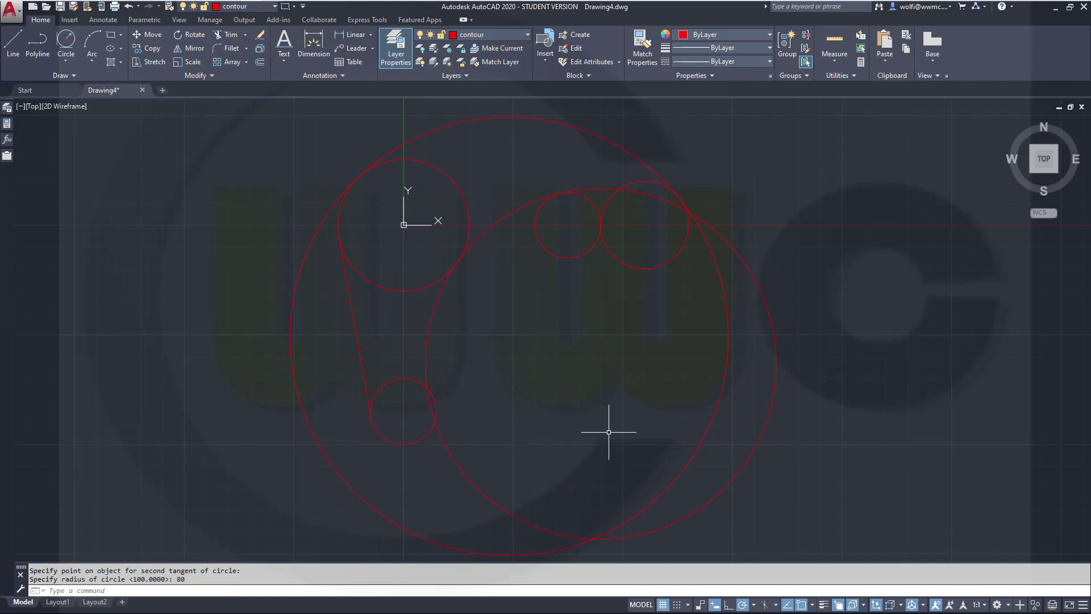
Start another Tan-Tan-Radius circle touching the lower small circle and the upper-left circle.
left_click(66, 41)
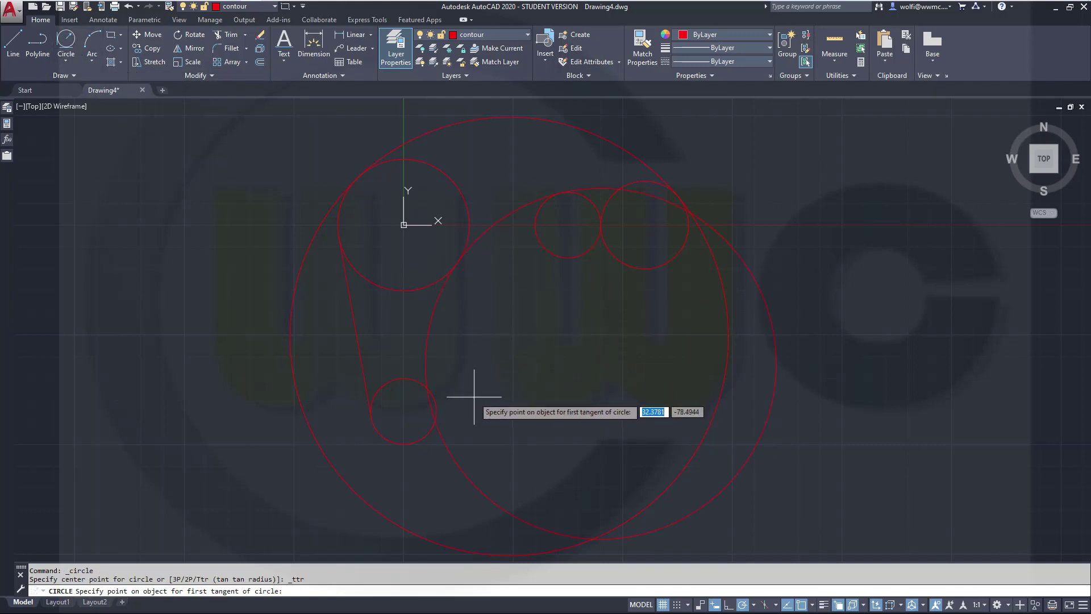
left_click(436, 404)
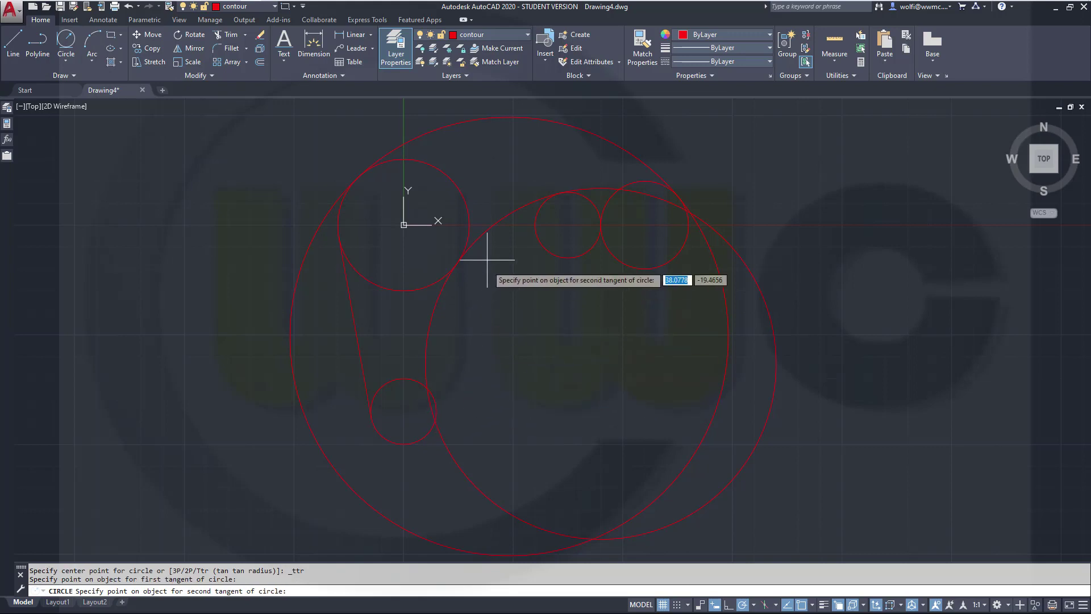
left_click(496, 224)
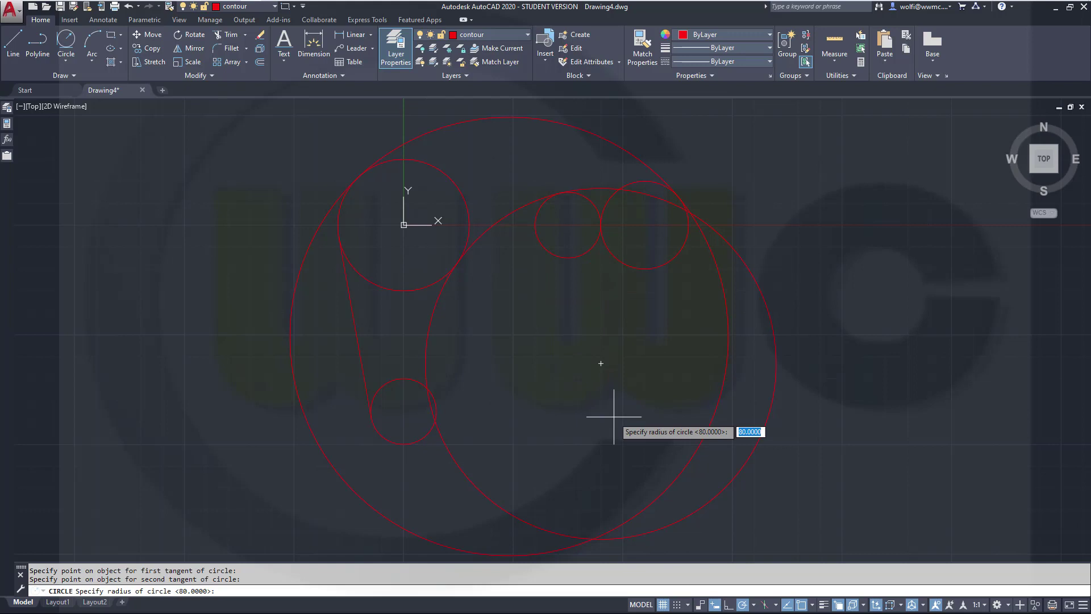
Complete the radius-63 circle, then trim the lower-right arcs using all objects as cutting edges.
key("Return")
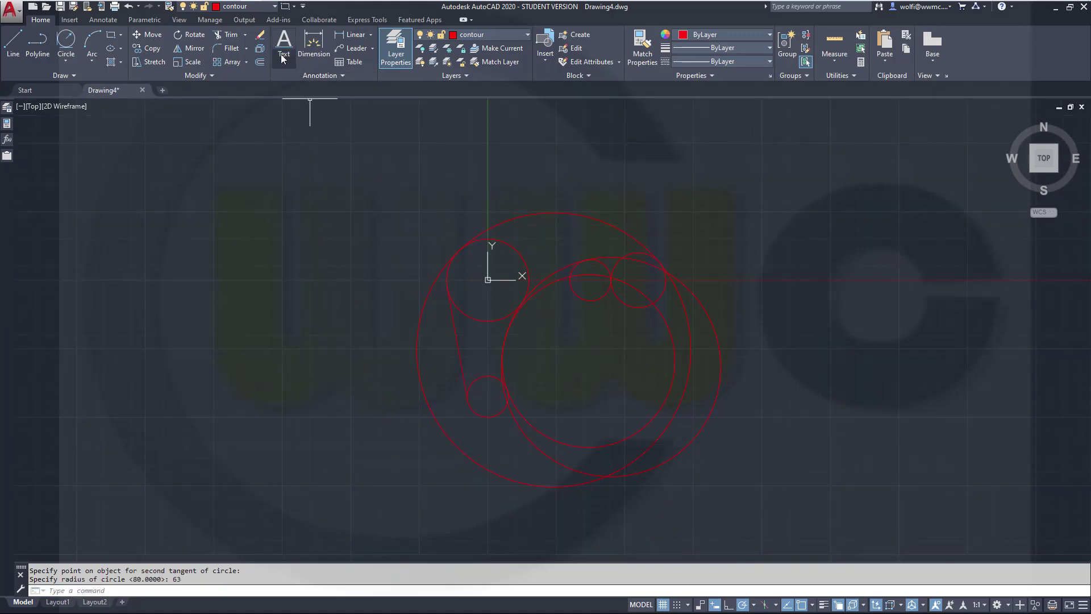
left_click(233, 35)
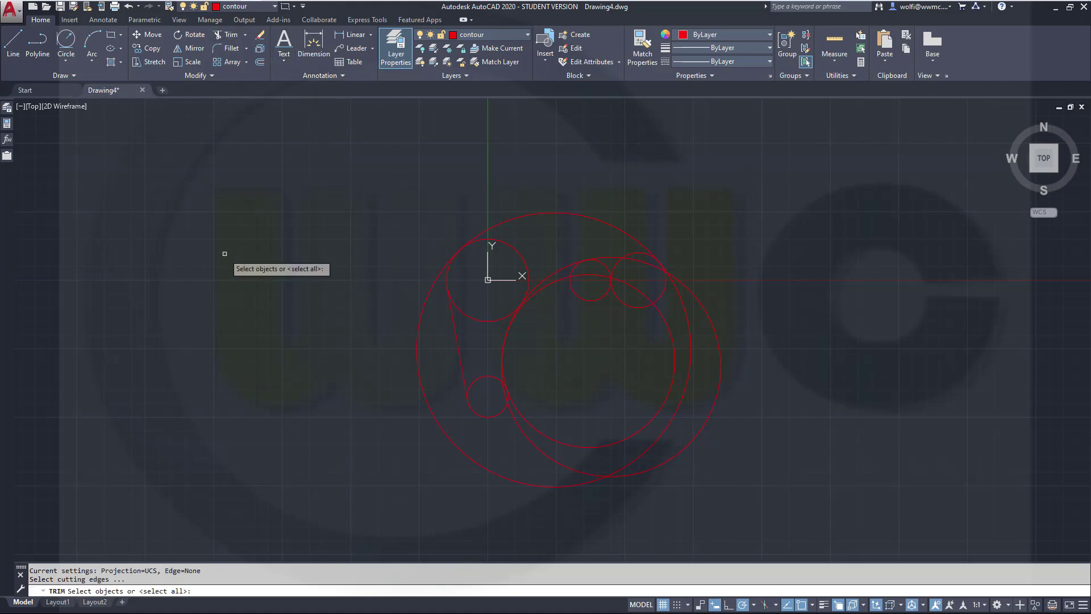
key("Return")
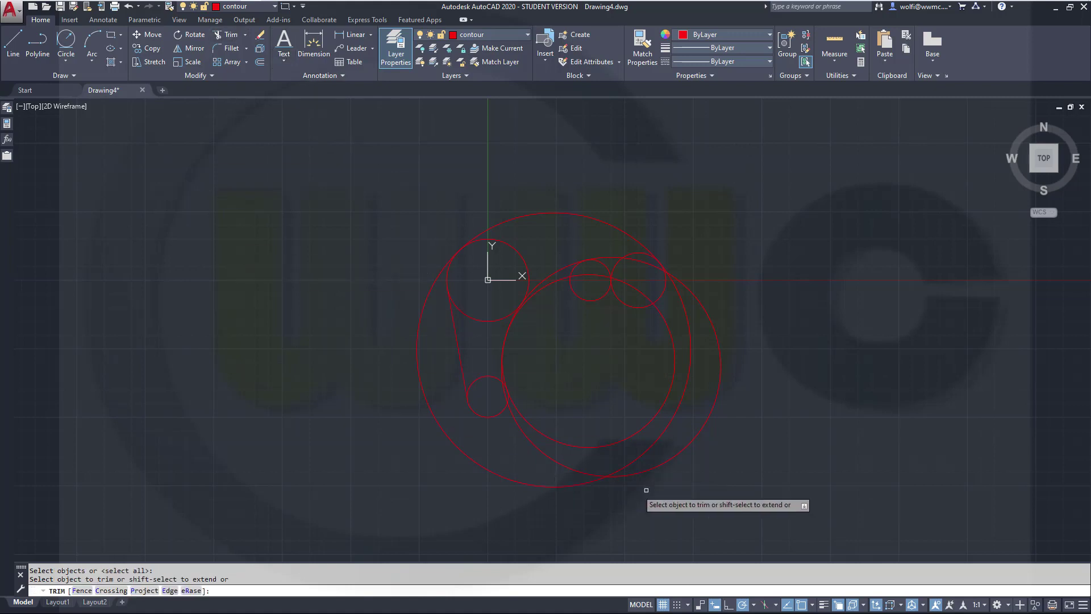
left_click(785, 521)
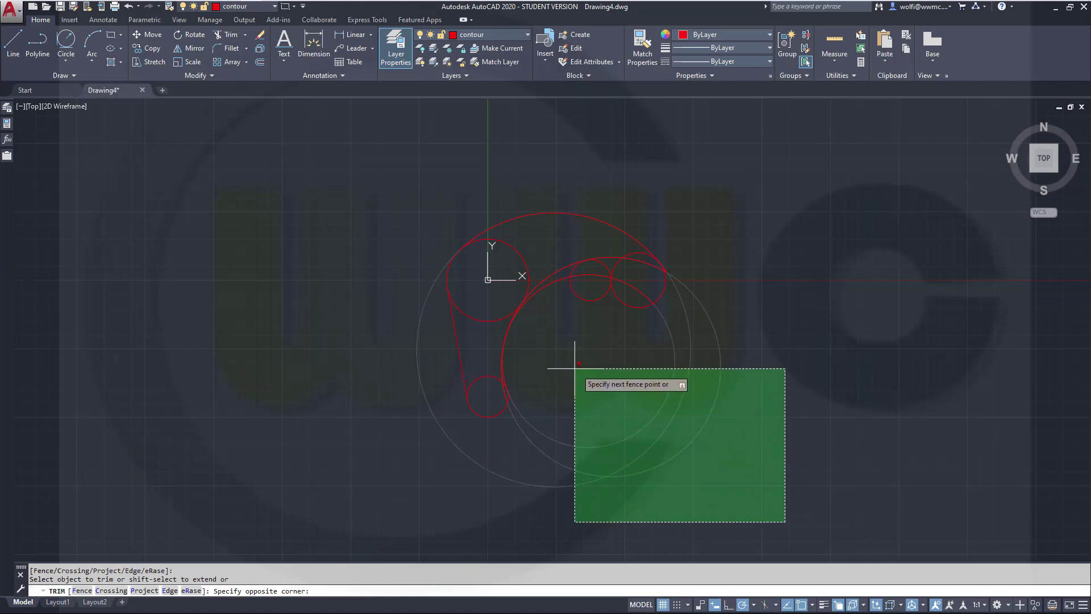
left_click(543, 341)
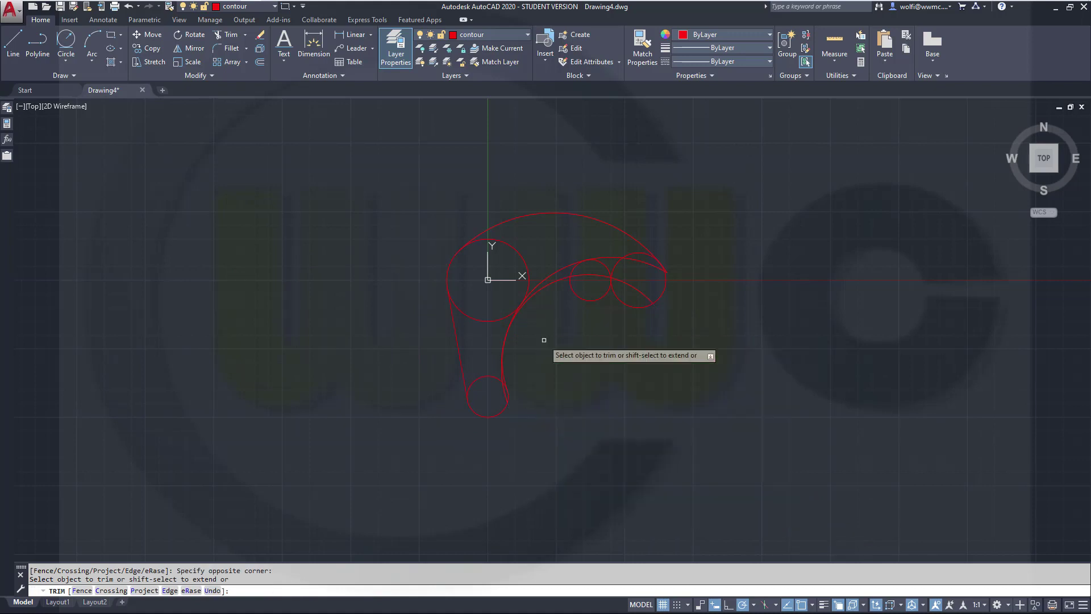
scroll(491, 393, "up", 4)
scroll(604, 275, "down", 4)
scroll(549, 317, "up", 10)
left_click(419, 468)
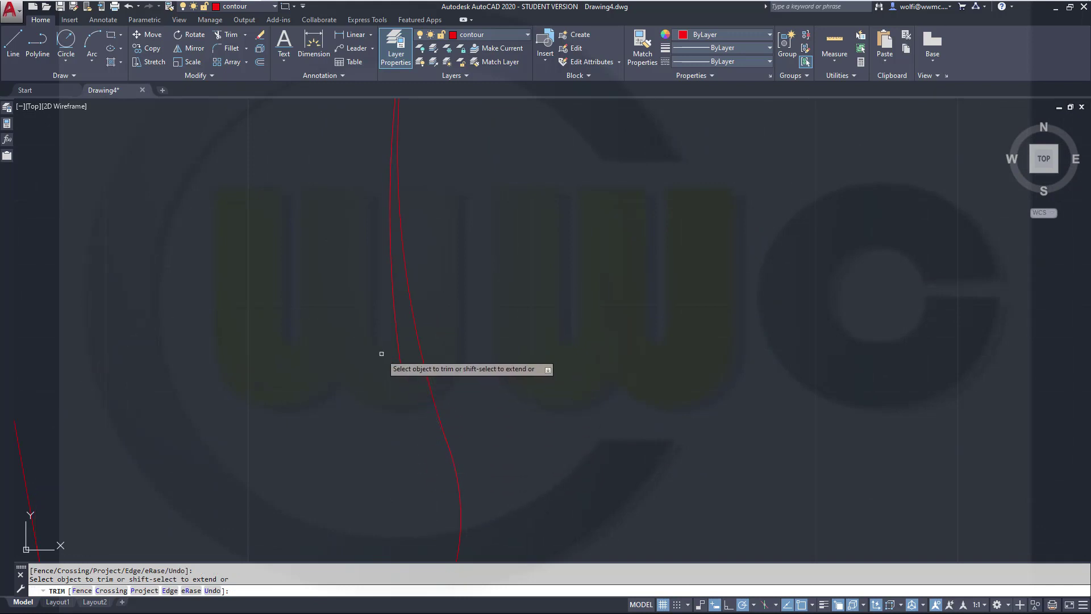
Trim the line ending at the V tip and the arc pieces near the big circle's top.
scroll(506, 318, "down", 8)
middle_click_drag(736, 221, 648, 375)
scroll(648, 375, "up", 6)
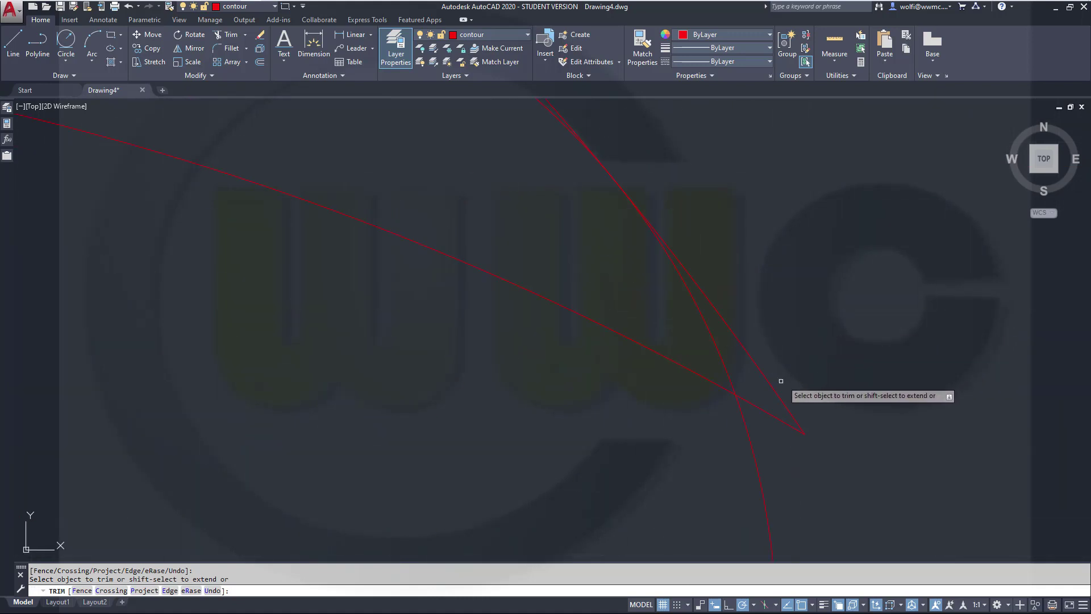
left_click(774, 388)
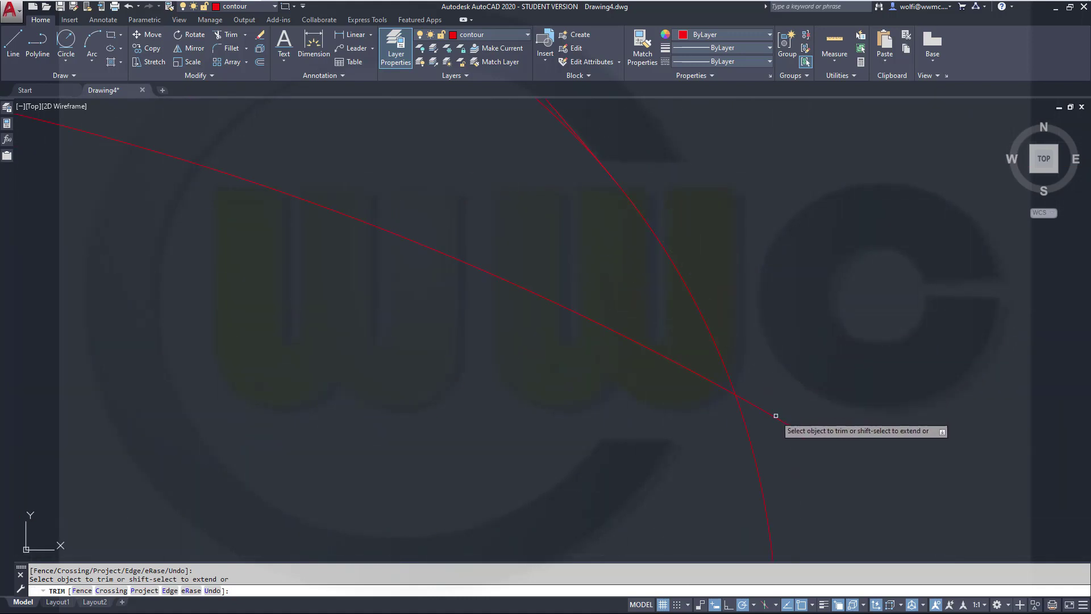
scroll(787, 445, "down", 5)
scroll(831, 282, "up", 2)
scroll(792, 319, "down", 3)
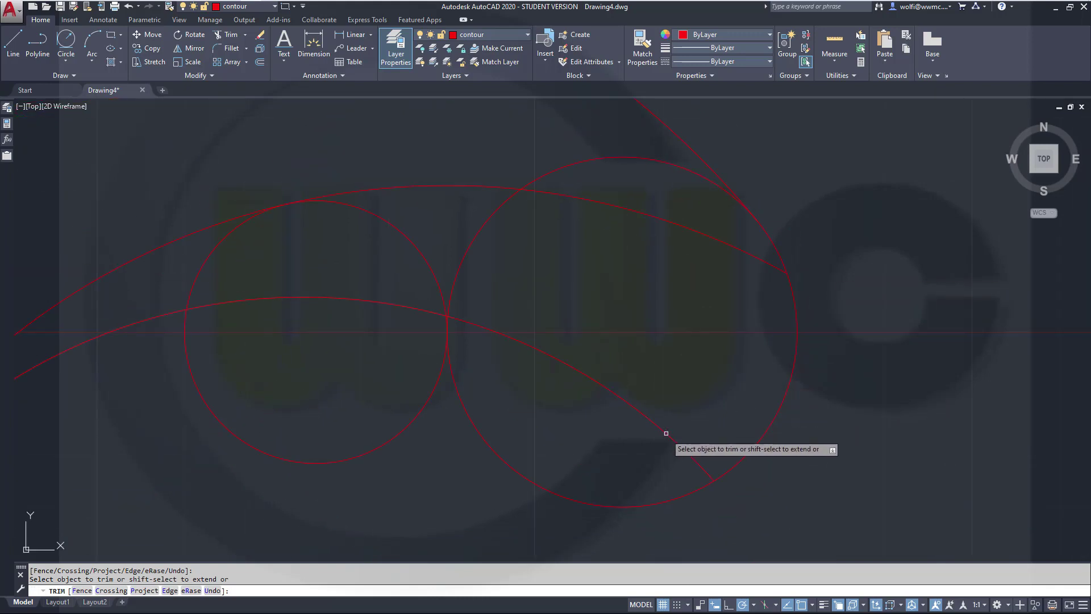
left_click(653, 252)
left_click(579, 126)
left_click(508, 244)
left_click(435, 139)
scroll(586, 291, "up", 10)
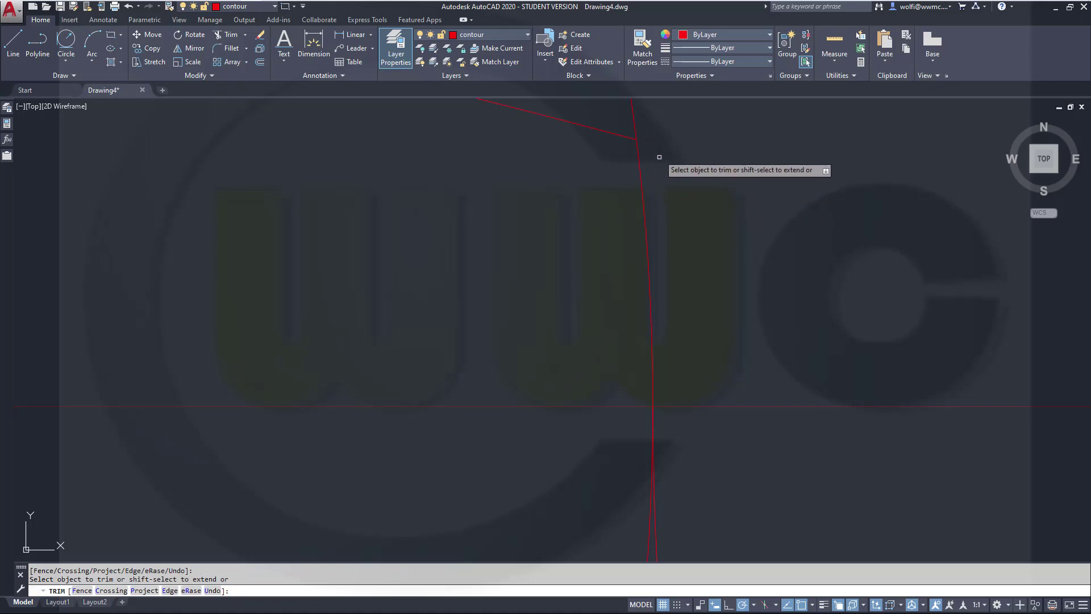
scroll(732, 268, "down", 5)
scroll(739, 290, "down", 3)
scroll(726, 414, "up", 4)
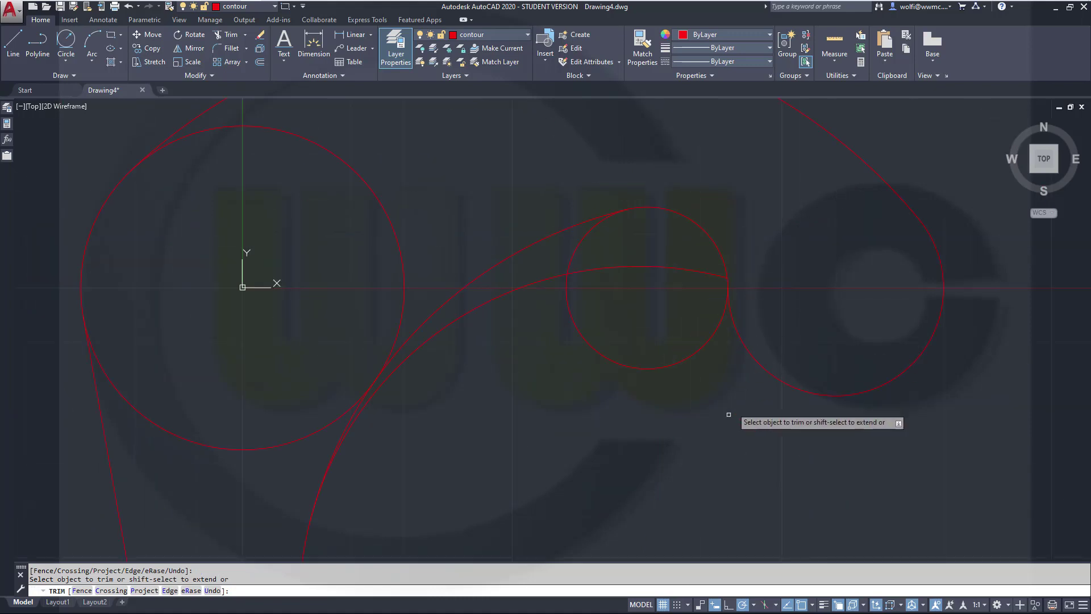
Trim the small circle's arcs and erase the leftover arc inside the contour.
left_click(667, 410)
left_click(549, 257)
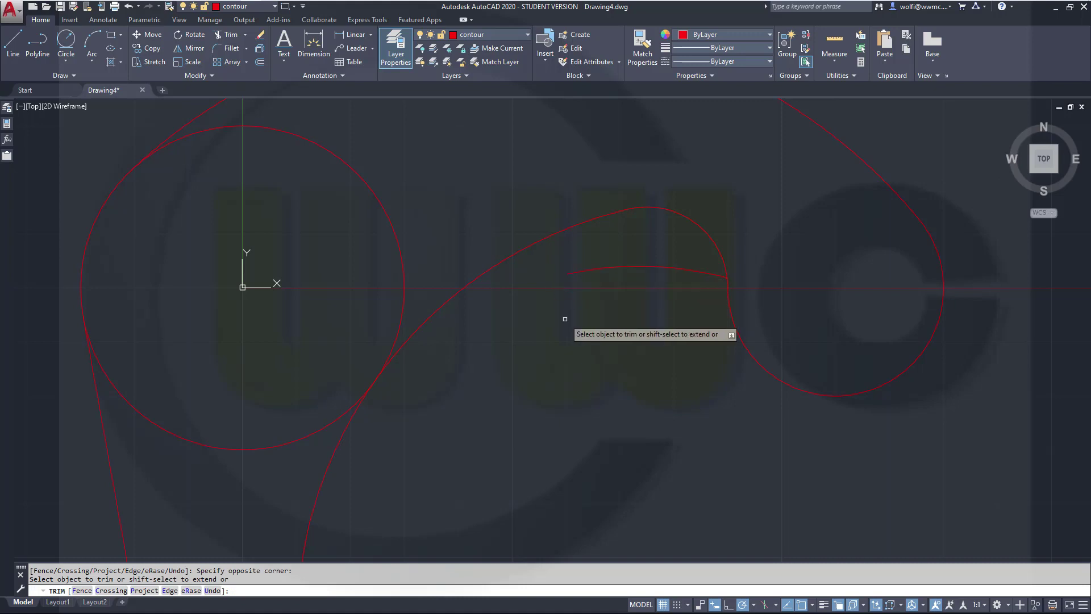
right_click(592, 301)
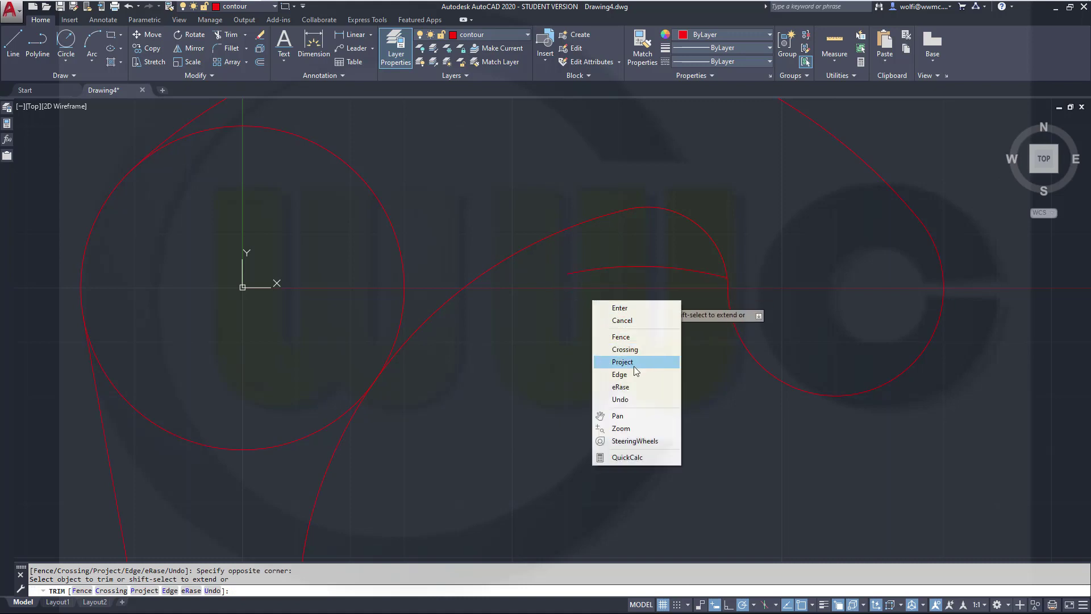
left_click(629, 386)
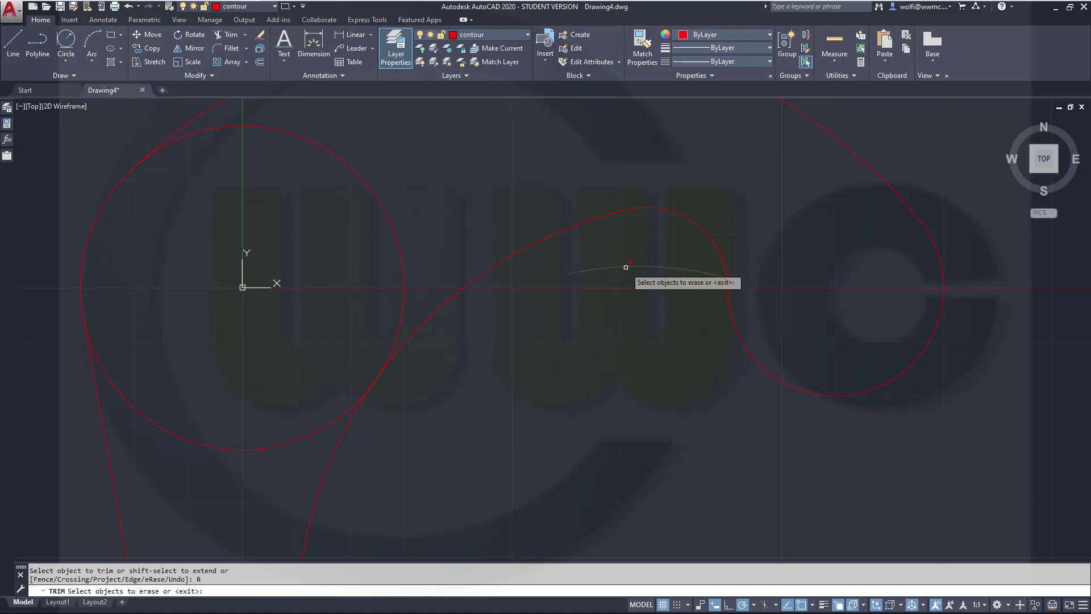
left_click(626, 267)
key("Return")
scroll(571, 335, "down", 4)
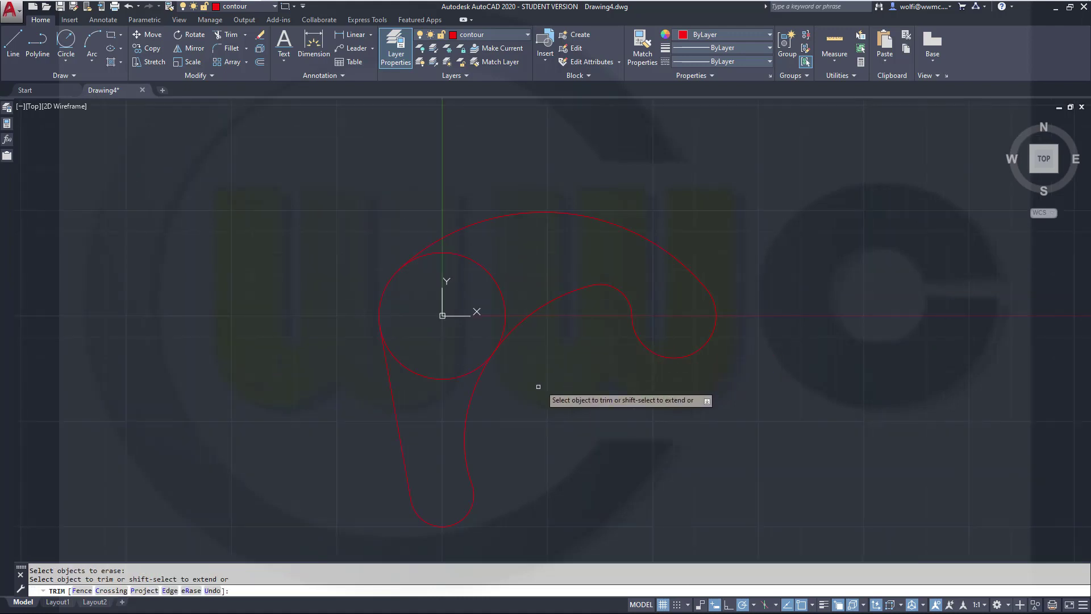
left_click(491, 269)
key("Return")
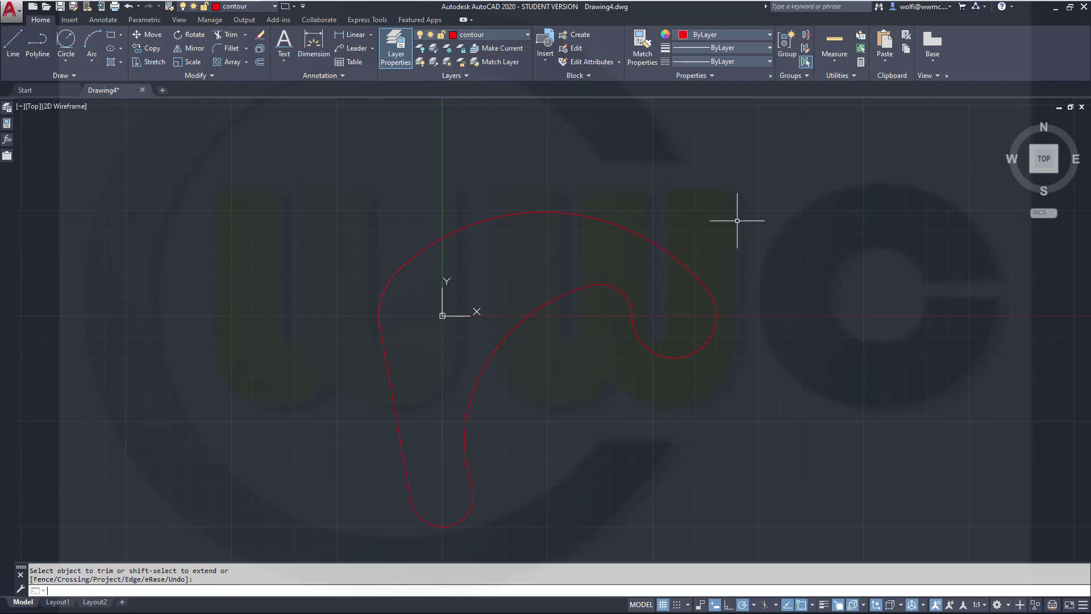
Centre the Drawing3 contour in view and bring up the Annotate ribbon.
middle_click_drag(600, 345, 627, 337)
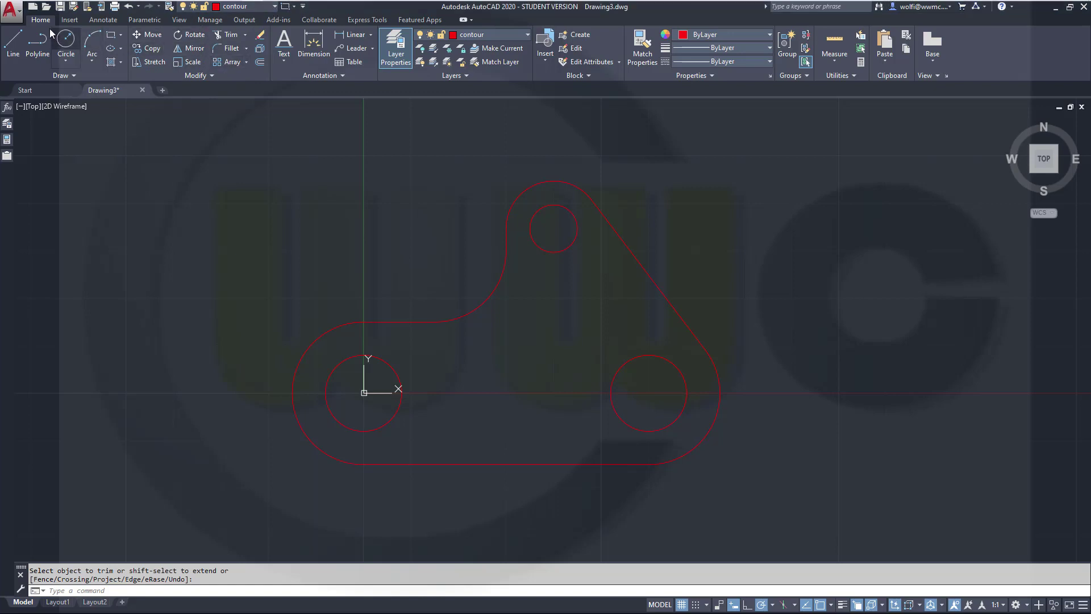
left_click(103, 20)
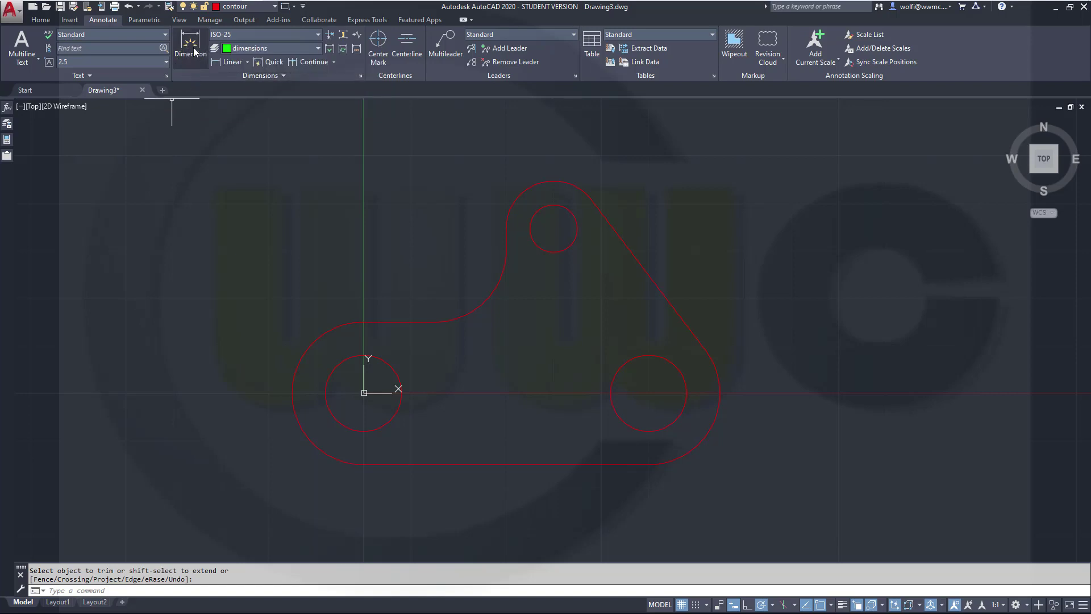
Dimension the left and right R15 ends, the R10 top arc and the R15 concave fillet.
left_click(191, 46)
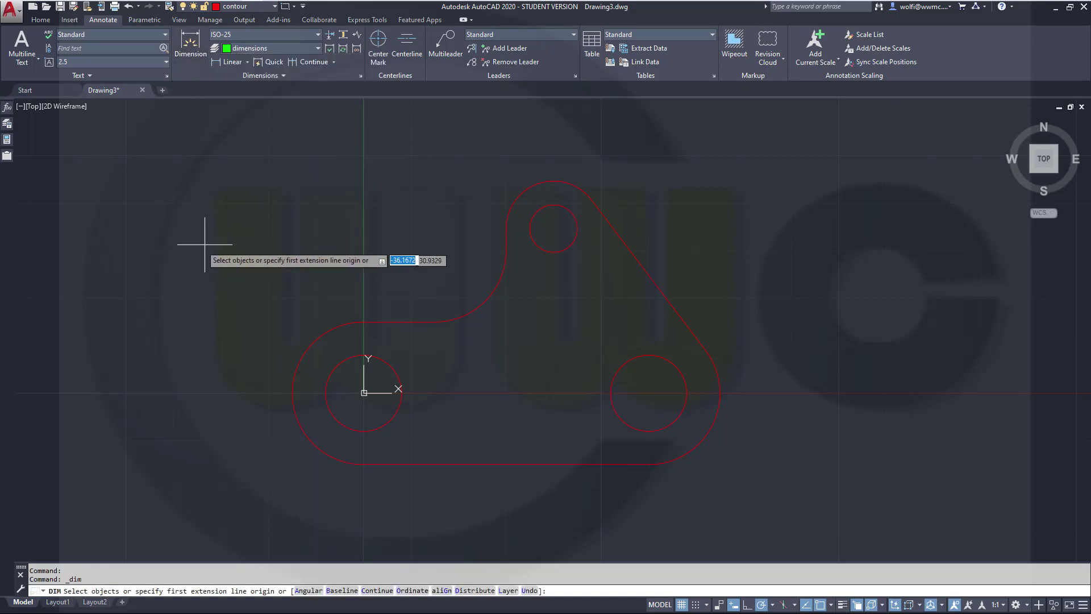
left_click(306, 345)
key("Escape")
left_click(304, 349)
right_click(302, 350)
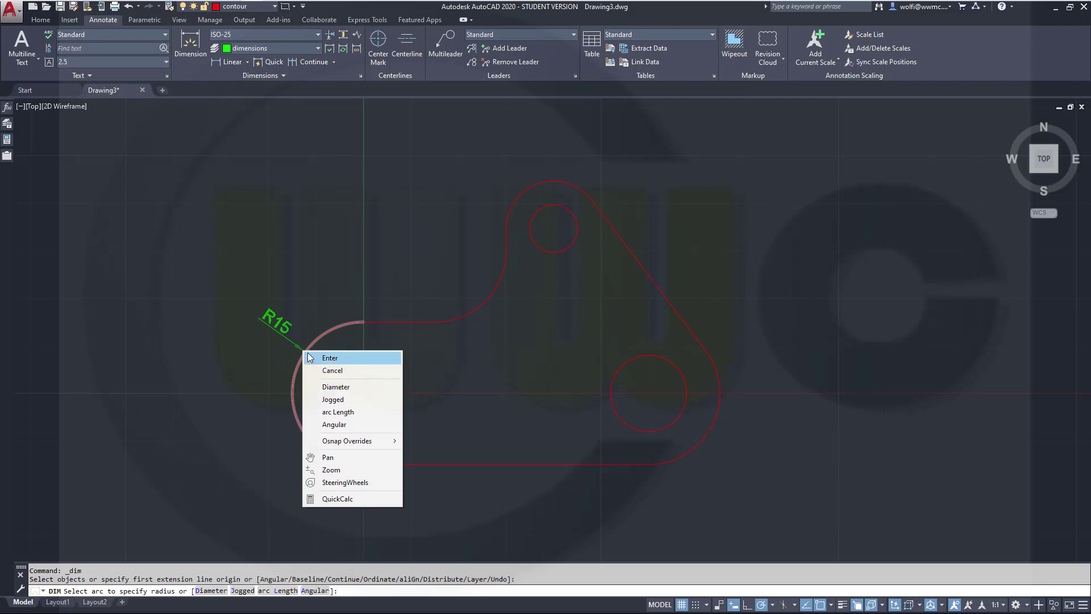
left_click(309, 324)
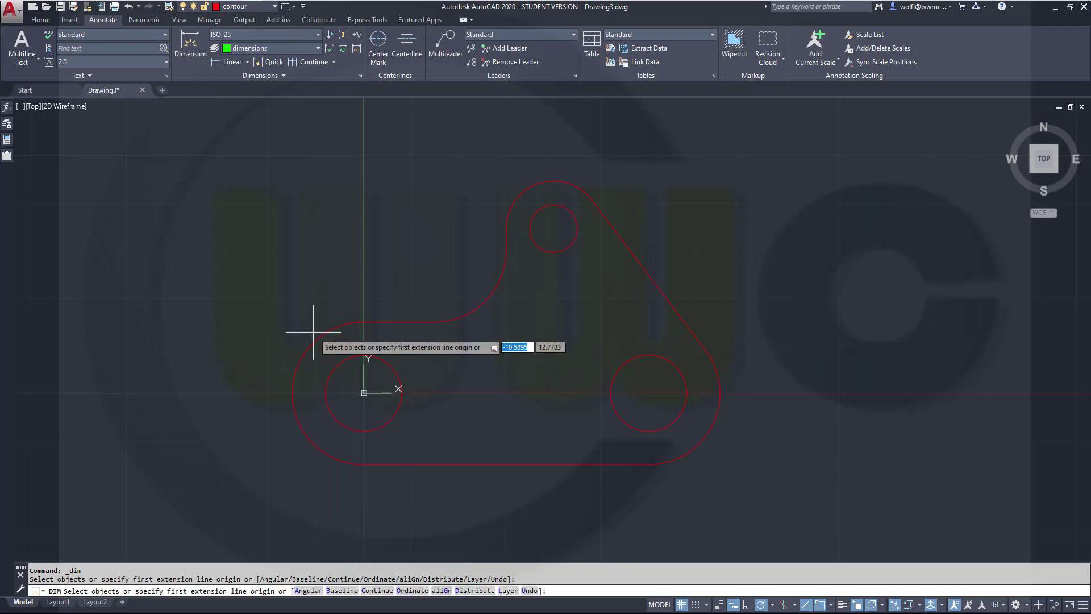
left_click(315, 336)
left_click(275, 352)
left_click(721, 394)
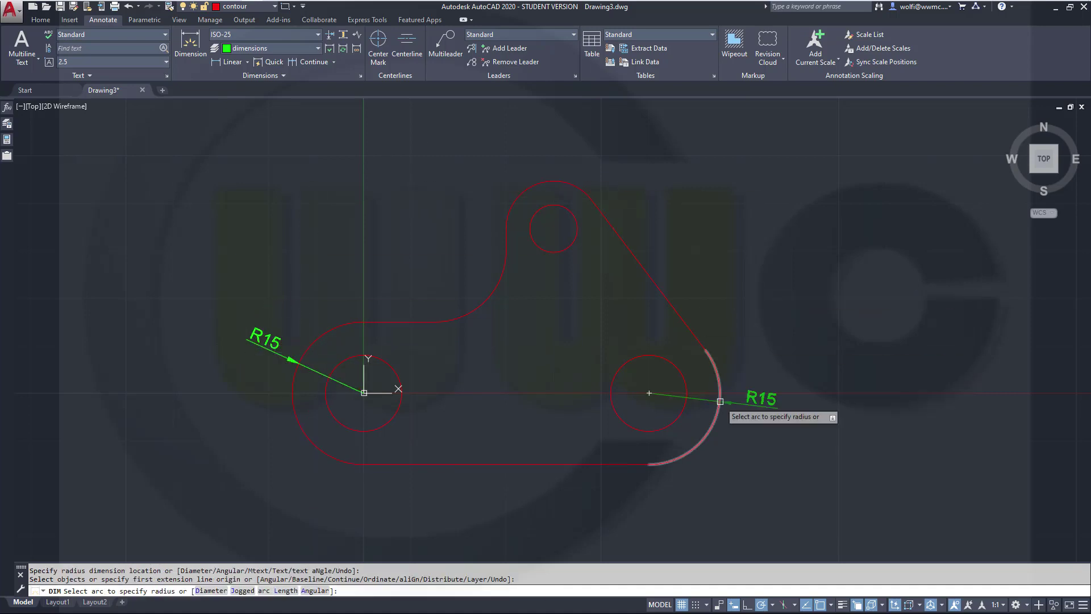
left_click(760, 415)
left_click(546, 183)
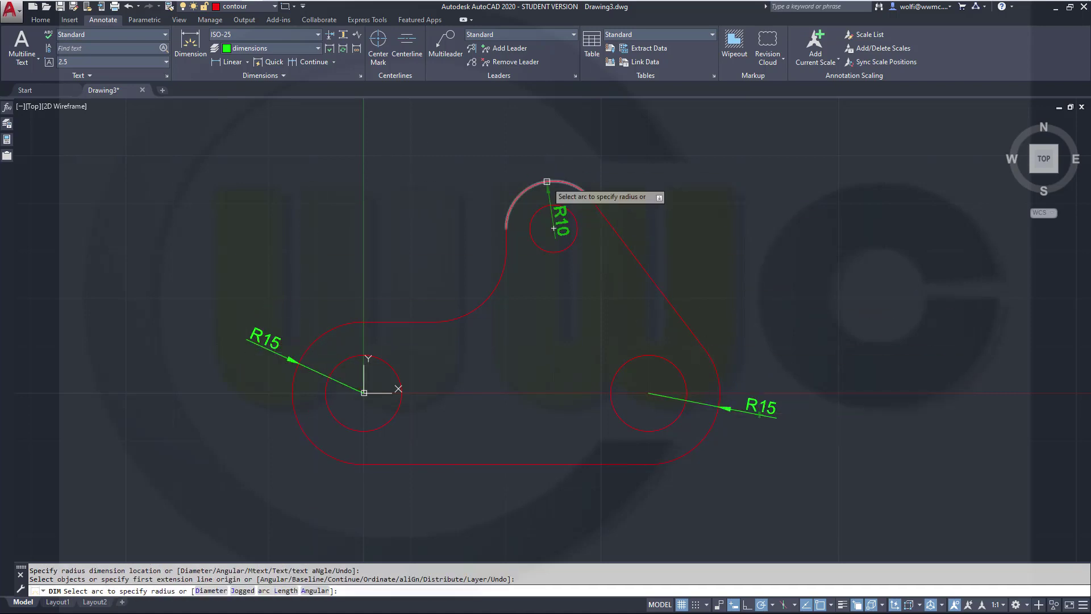
left_click(541, 143)
left_click(488, 295)
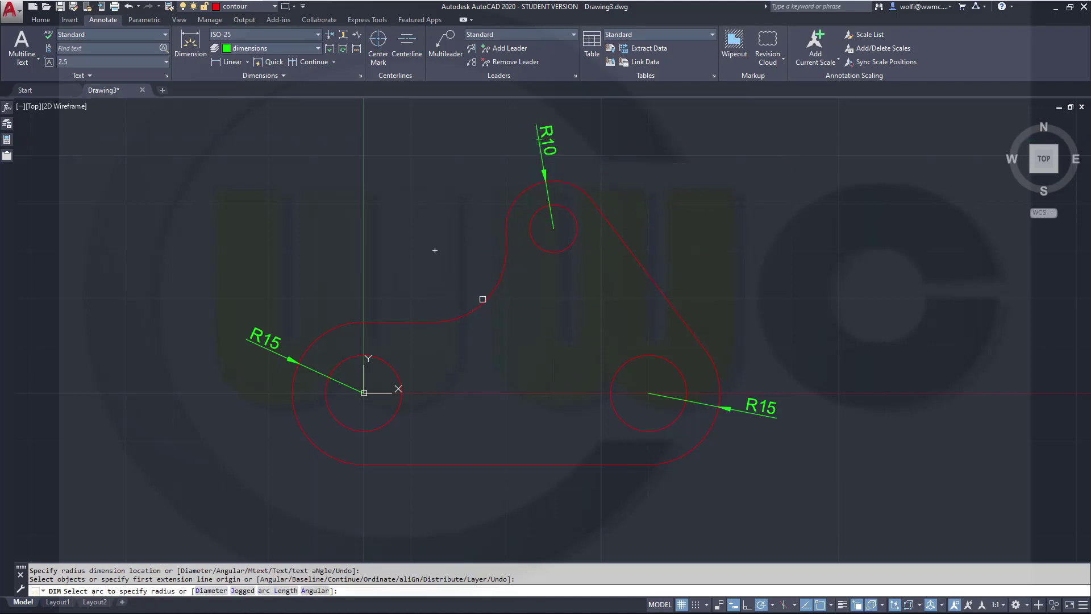
left_click(435, 250)
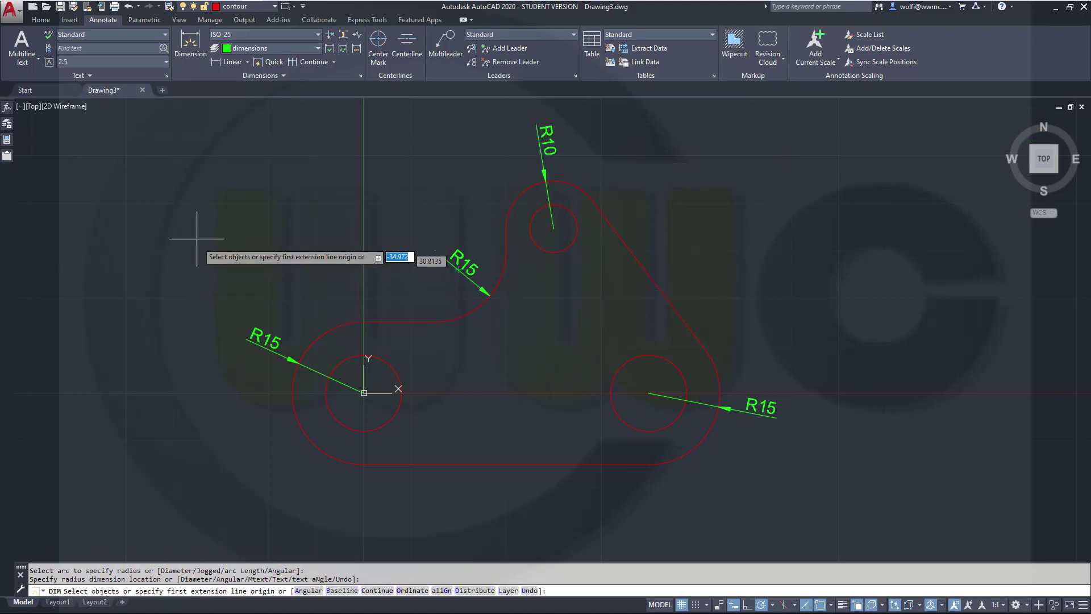
Add R8 radius dimensions to the left and right small holes.
right_click(390, 367)
left_click(420, 414)
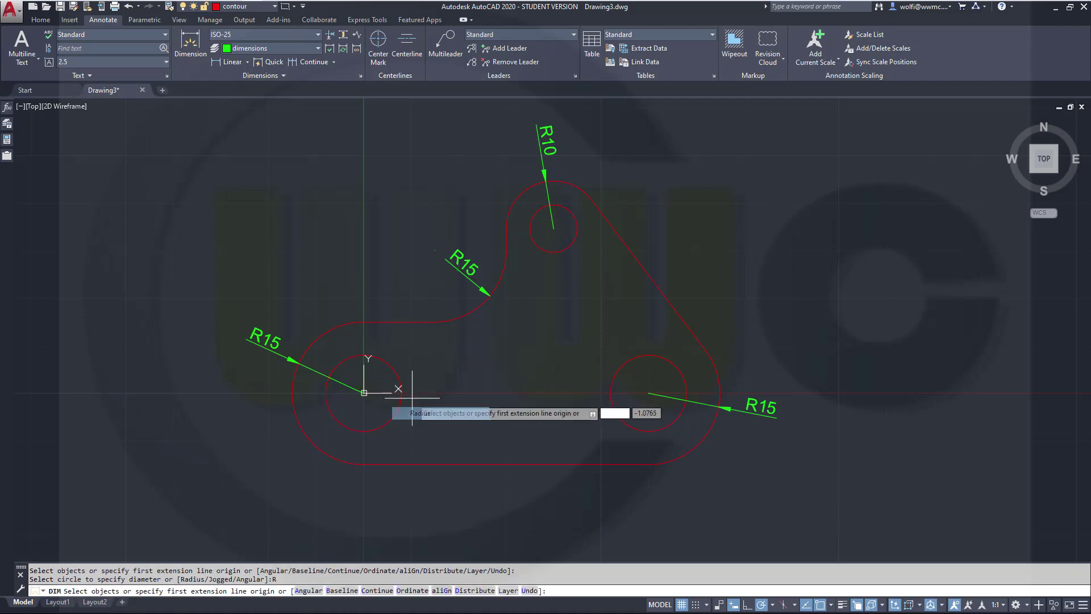
left_click(400, 386)
left_click(429, 366)
left_click(619, 369)
left_click(564, 397)
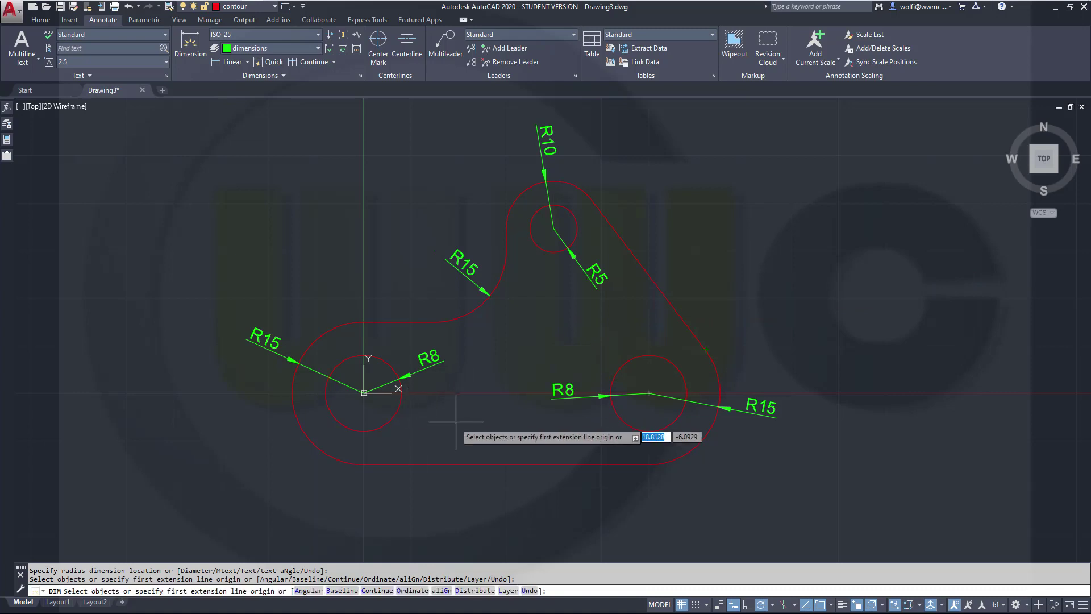
Dimension the 60 centre distance between the two lower holes, placed below the contour.
right_click(474, 412, "shift")
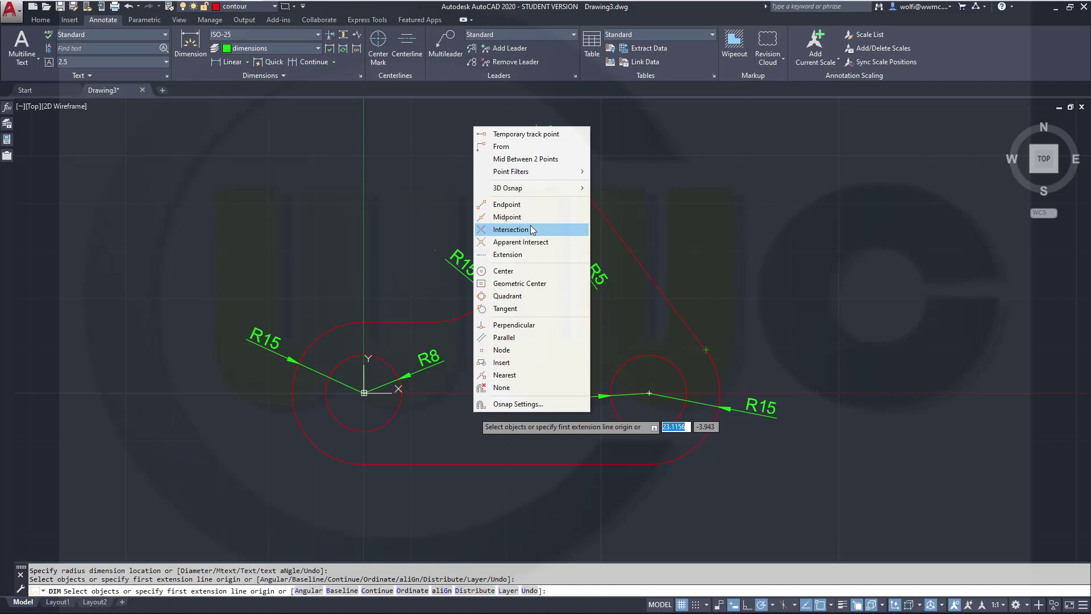
left_click(527, 271)
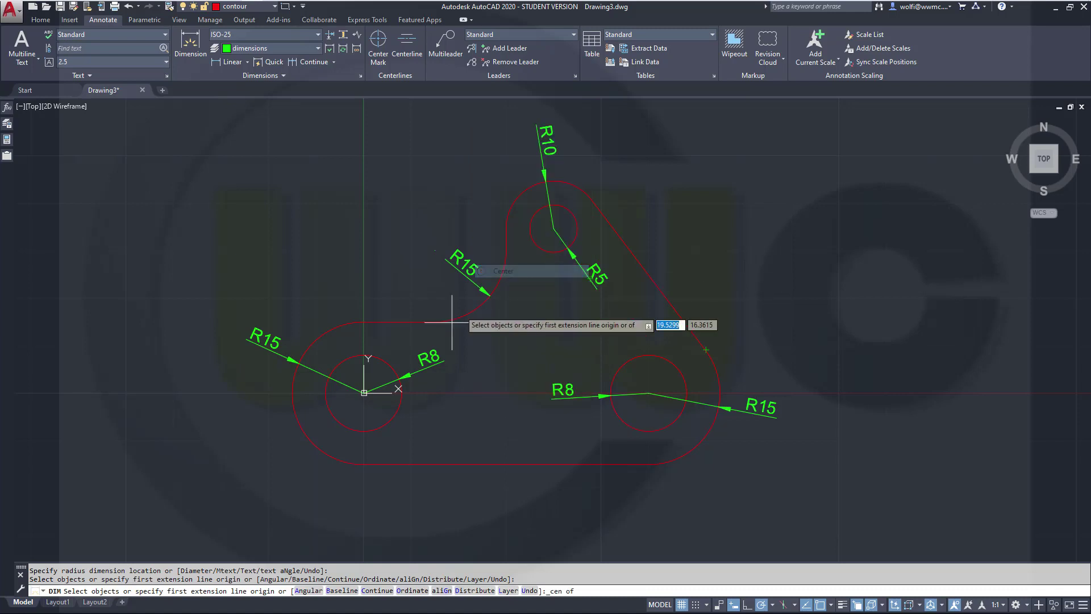
left_click(401, 411)
right_click(517, 391, "shift")
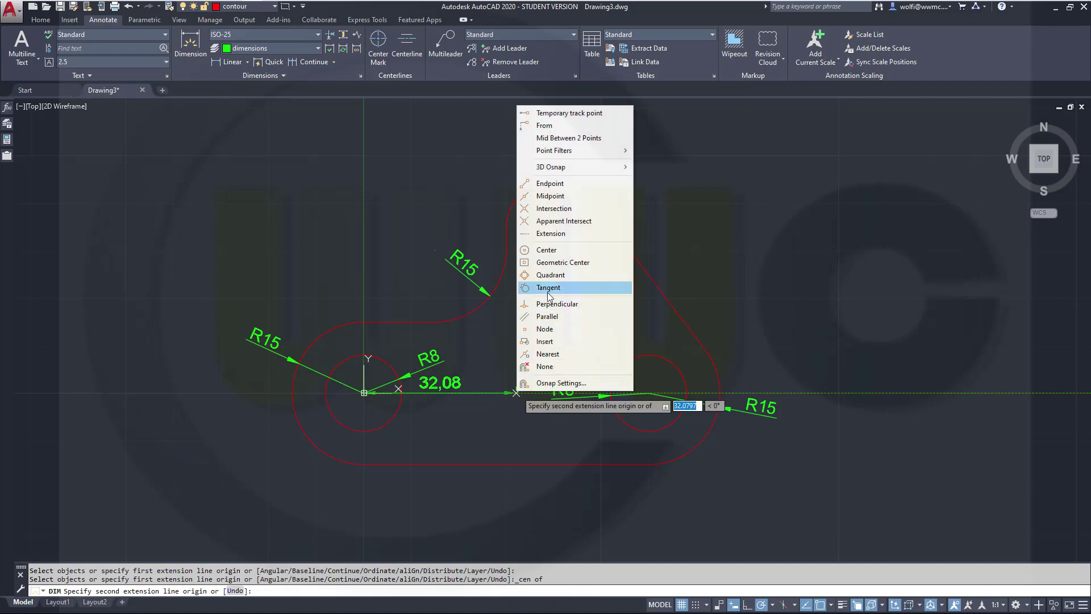
left_click(546, 249)
left_click(648, 356)
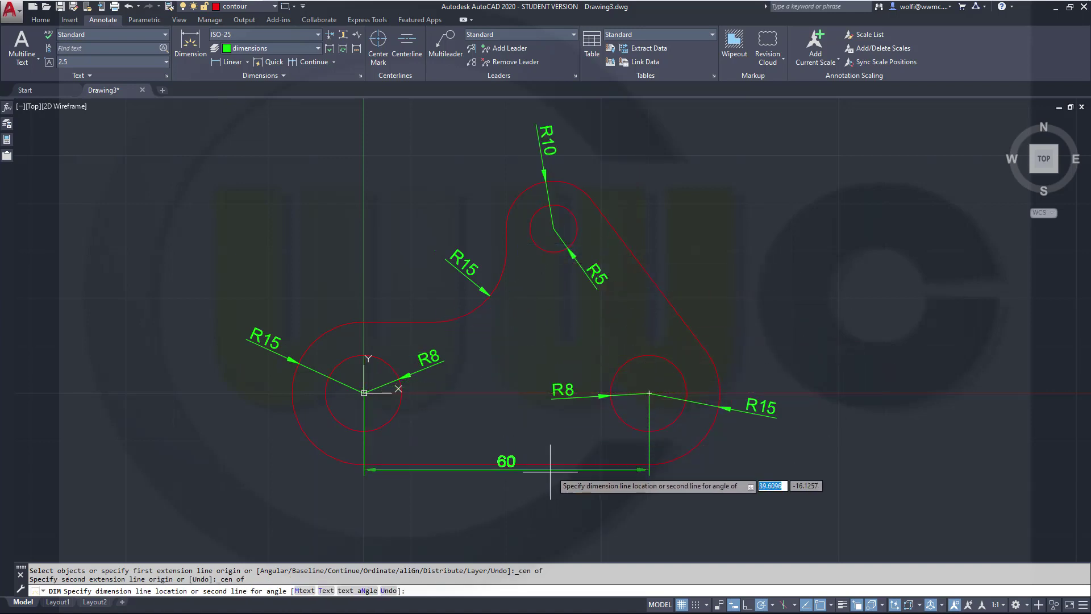
left_click(537, 505)
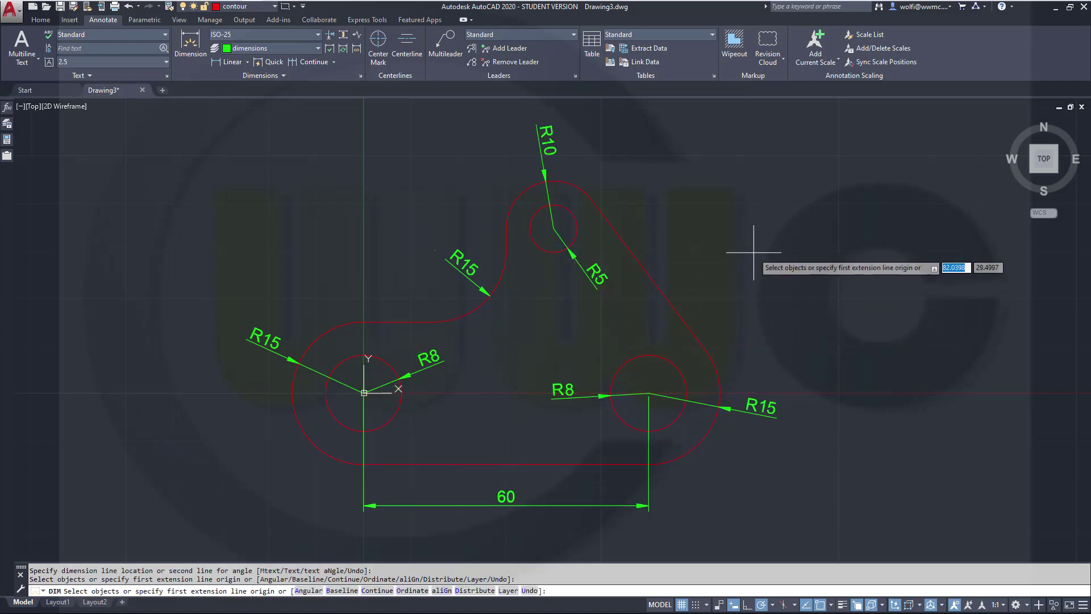
Add an aligned 40 dimension from the right hole's centre to the top hole's centre.
right_click(754, 253, "shift")
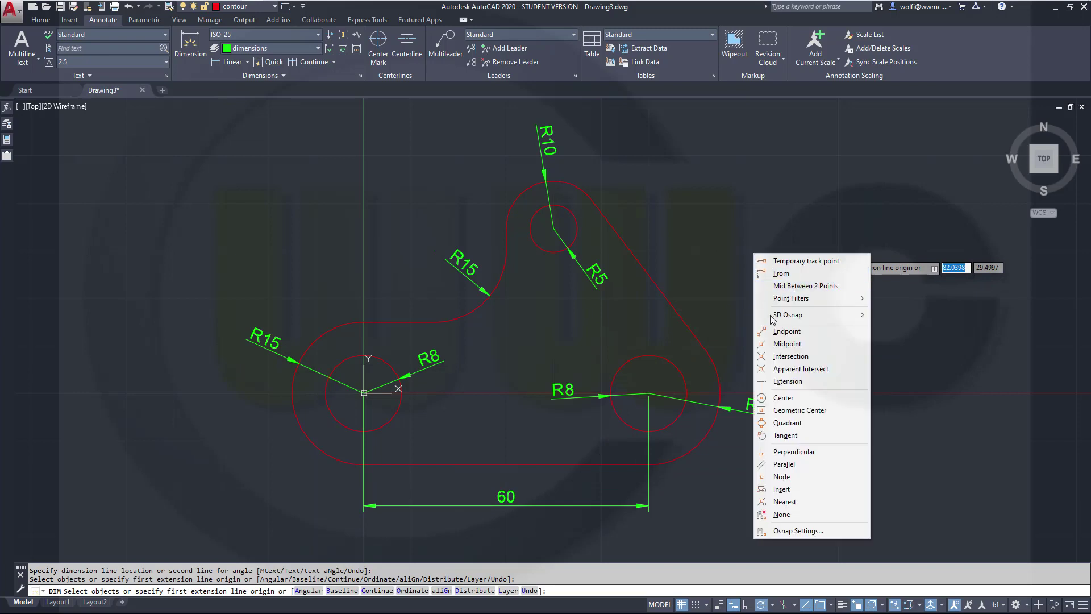
left_click(784, 398)
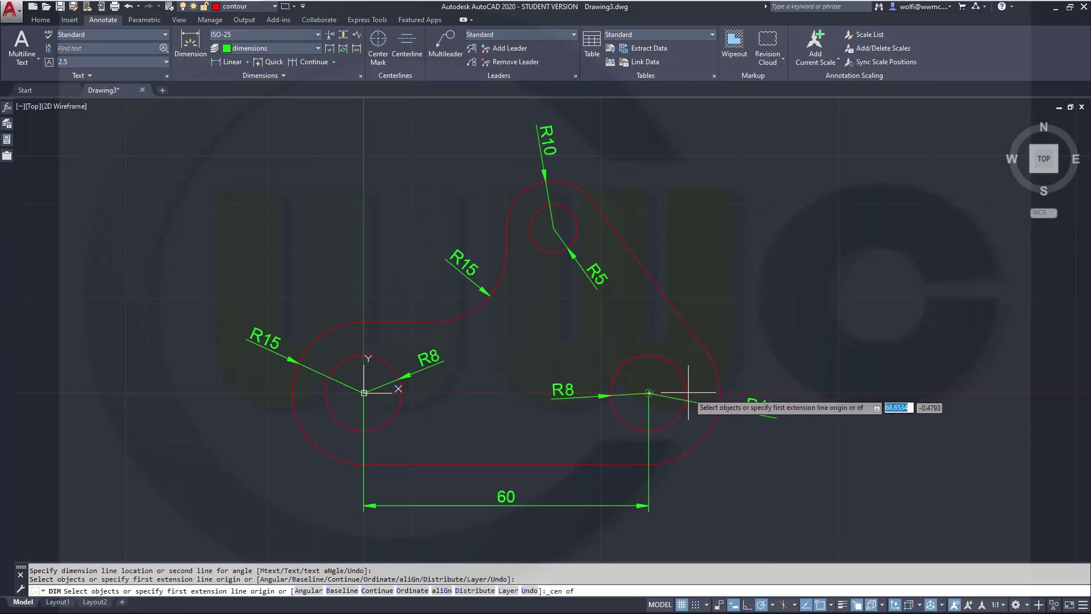
left_click(688, 371)
right_click(801, 246, "shift")
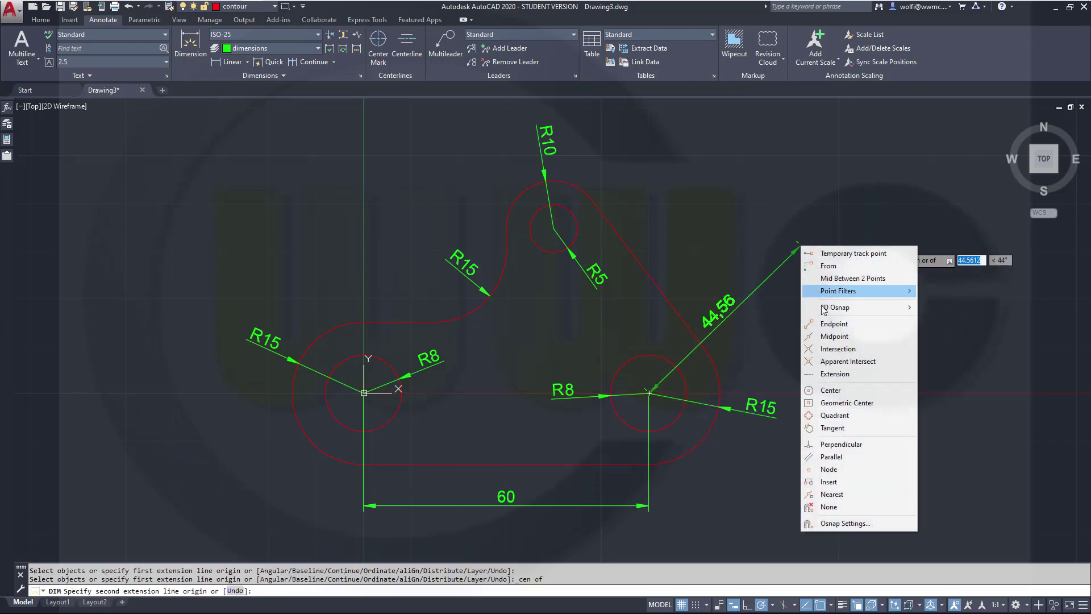
left_click(816, 390)
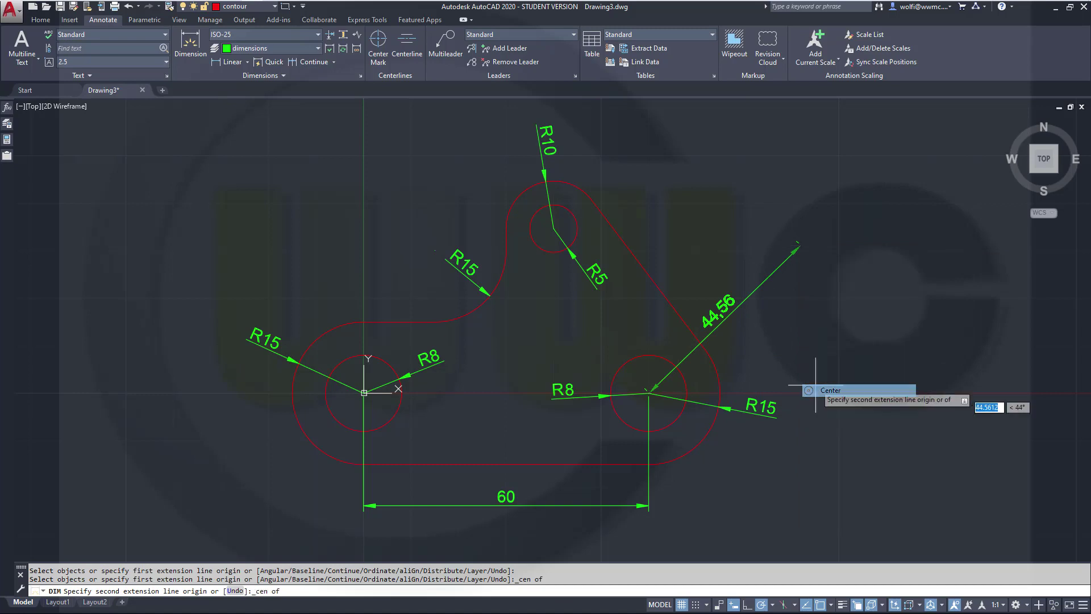
left_click(577, 235)
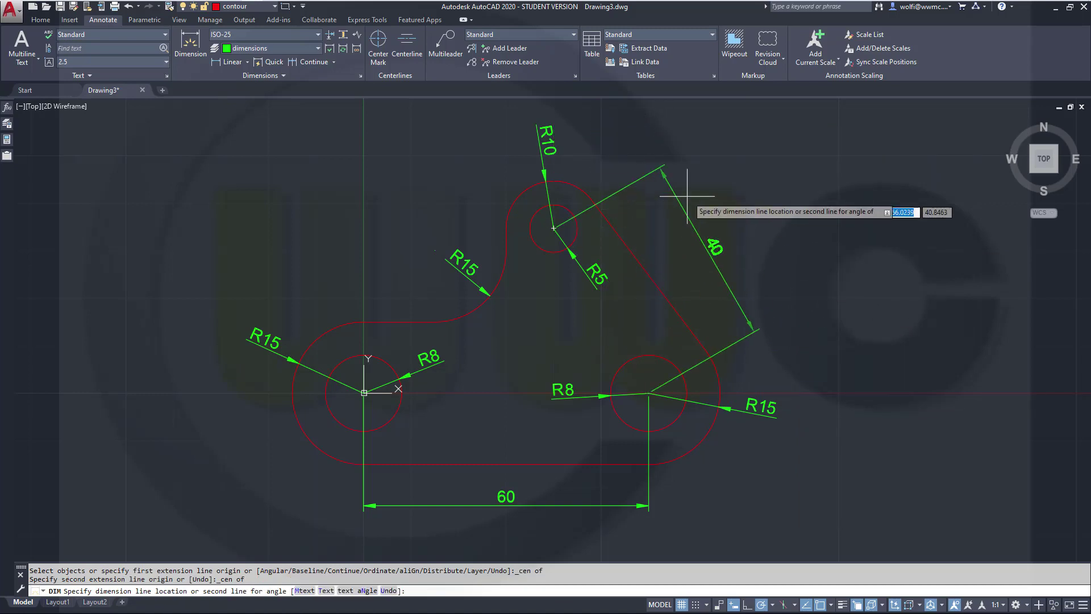
left_click(728, 217)
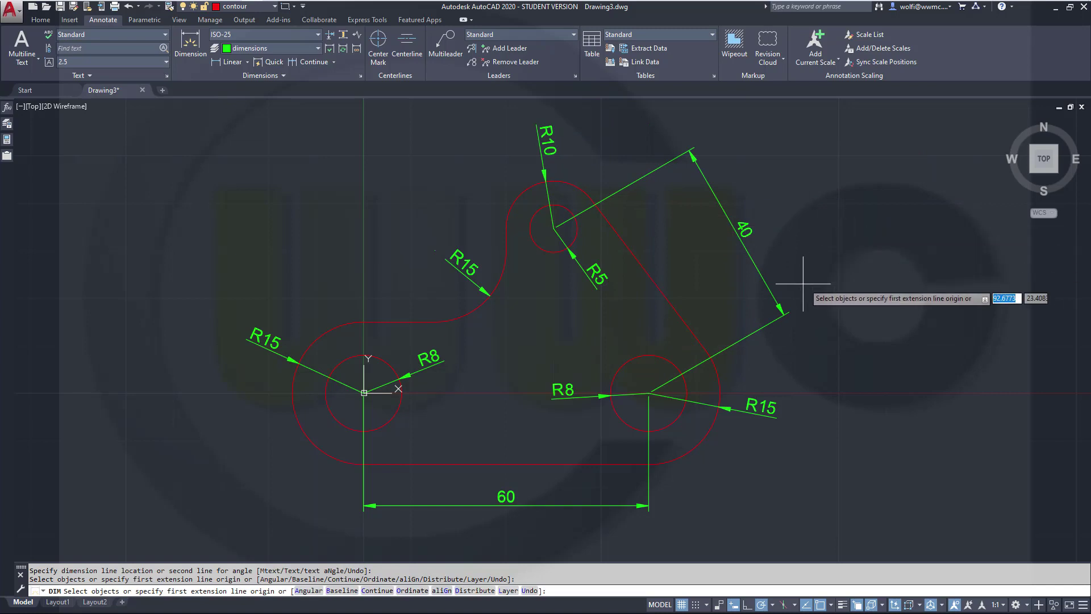
Add a horizontal 20 dimension from the right hole's centre to the top hole's centre.
right_click(864, 256, "shift")
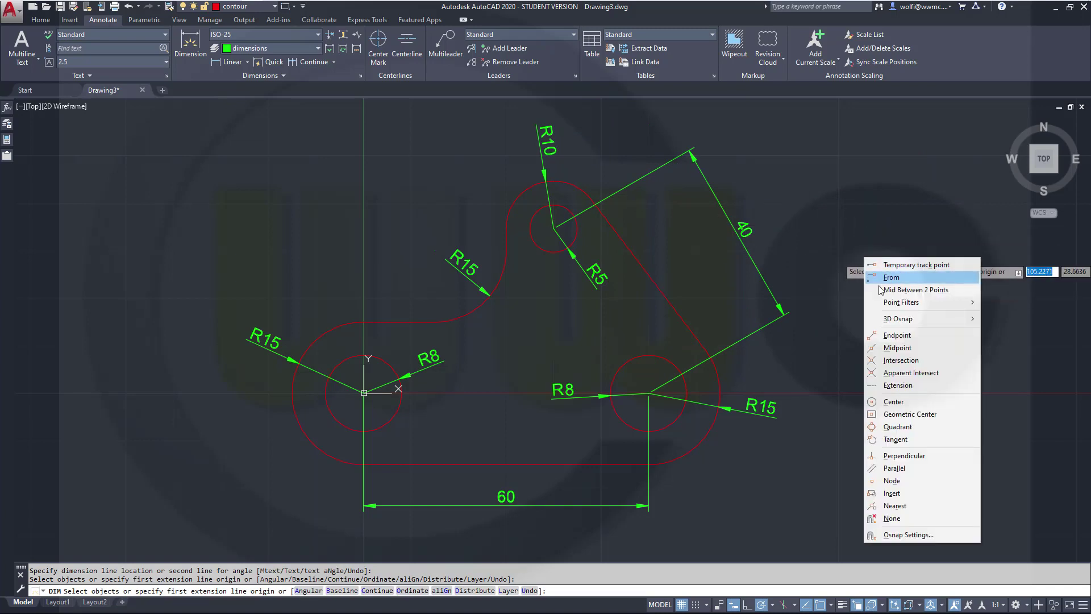
left_click(906, 404)
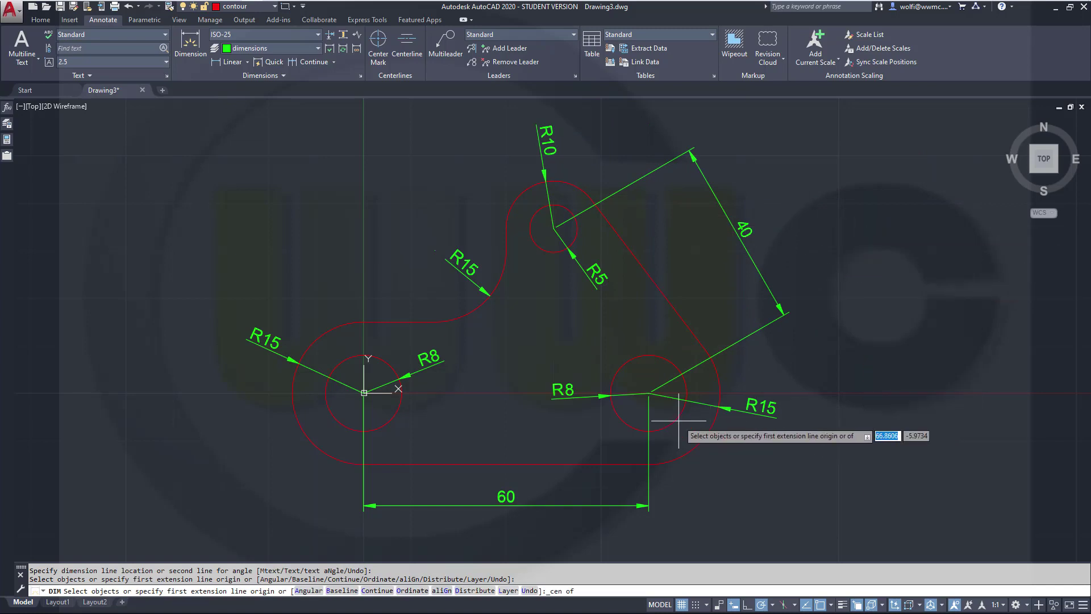
left_click(661, 427)
right_click(862, 190, "shift")
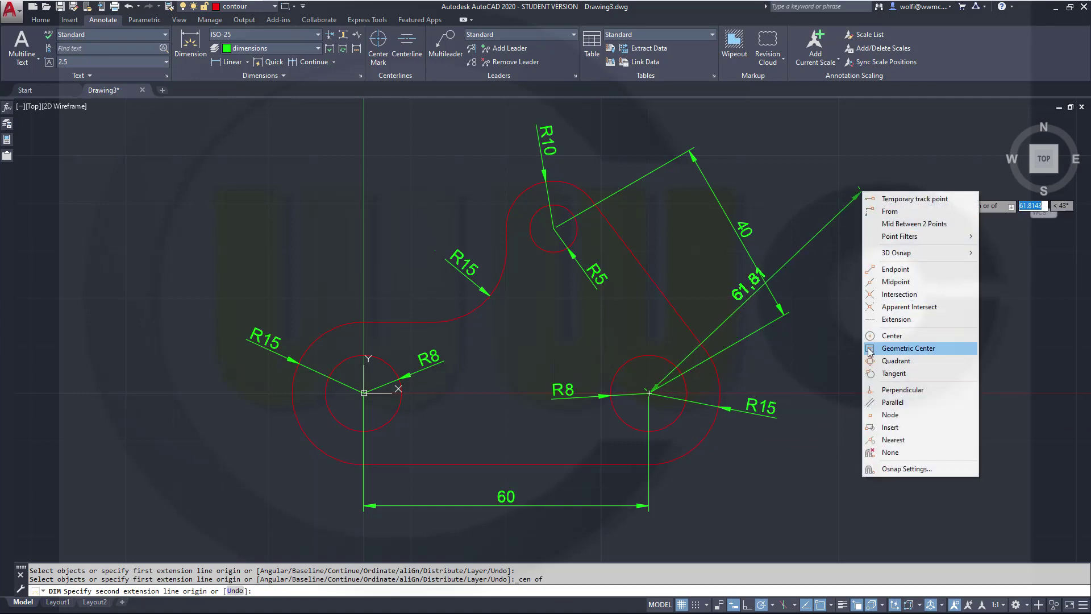
left_click(892, 335)
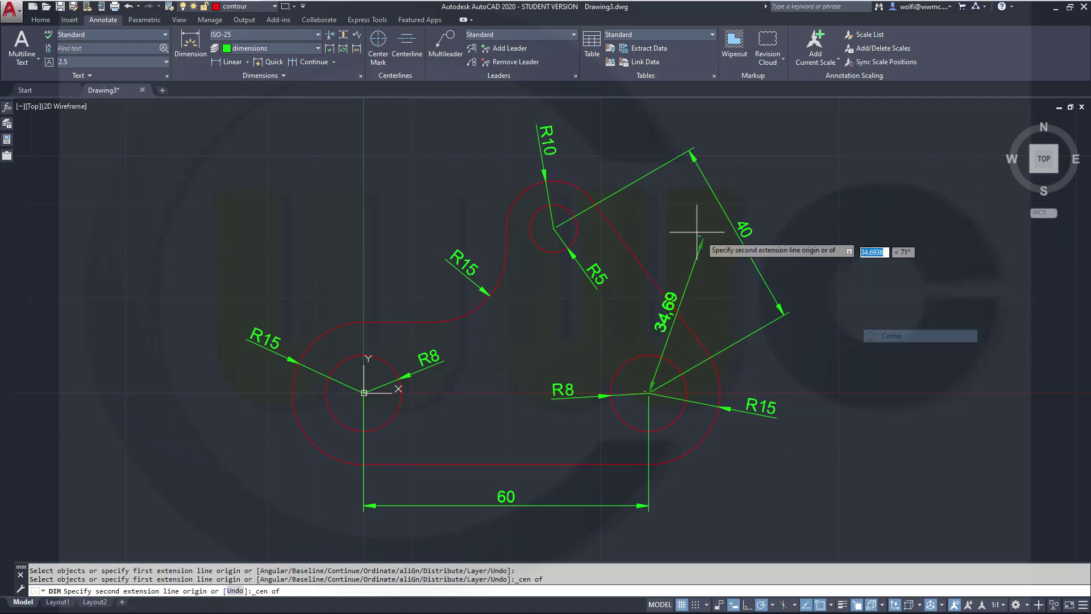
left_click(578, 230)
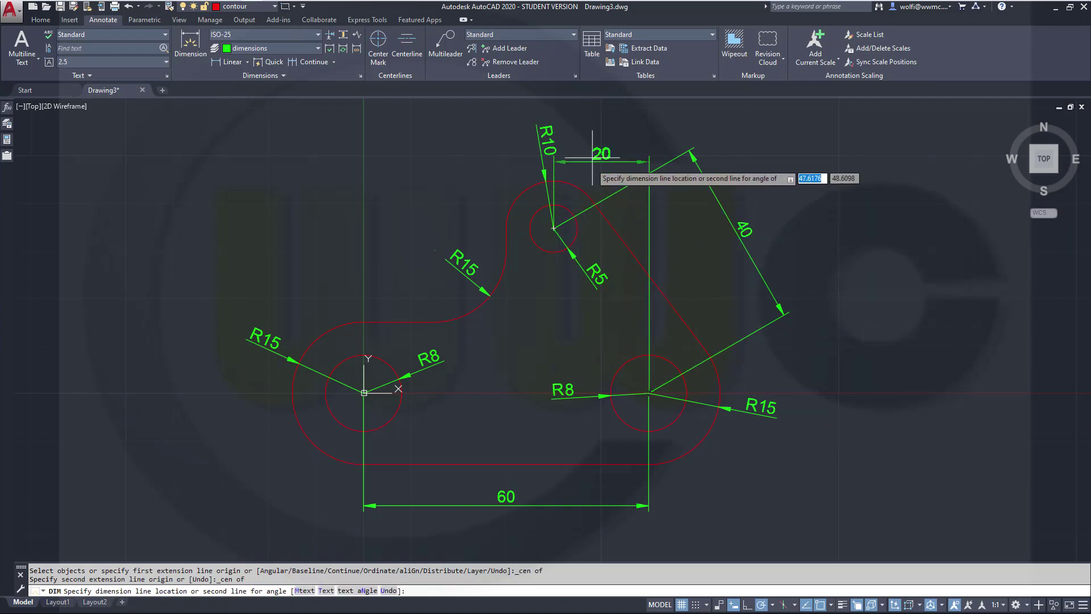
left_click(610, 122)
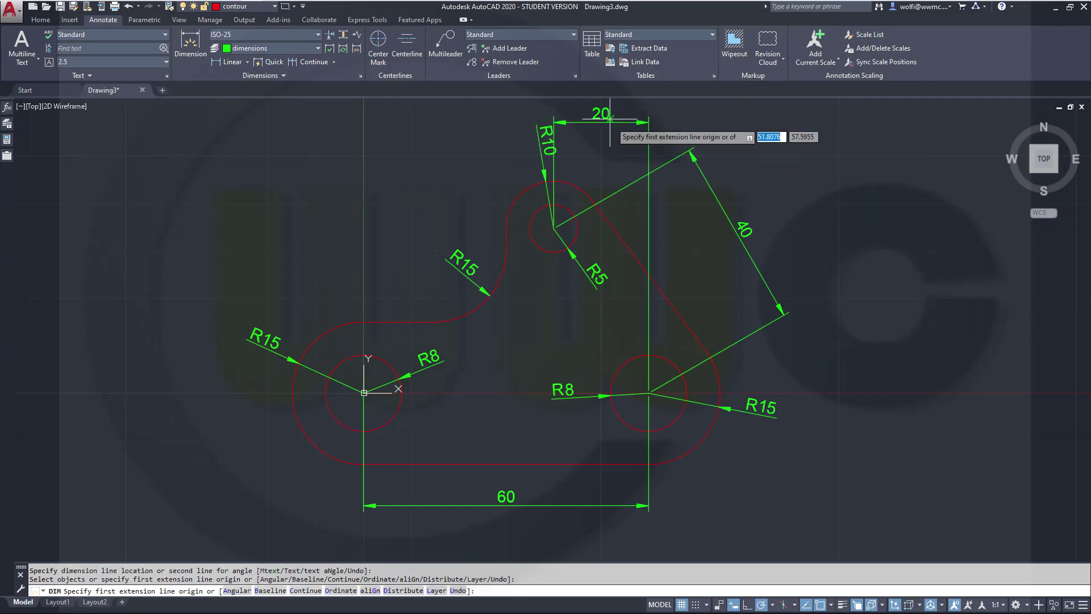
key("Escape")
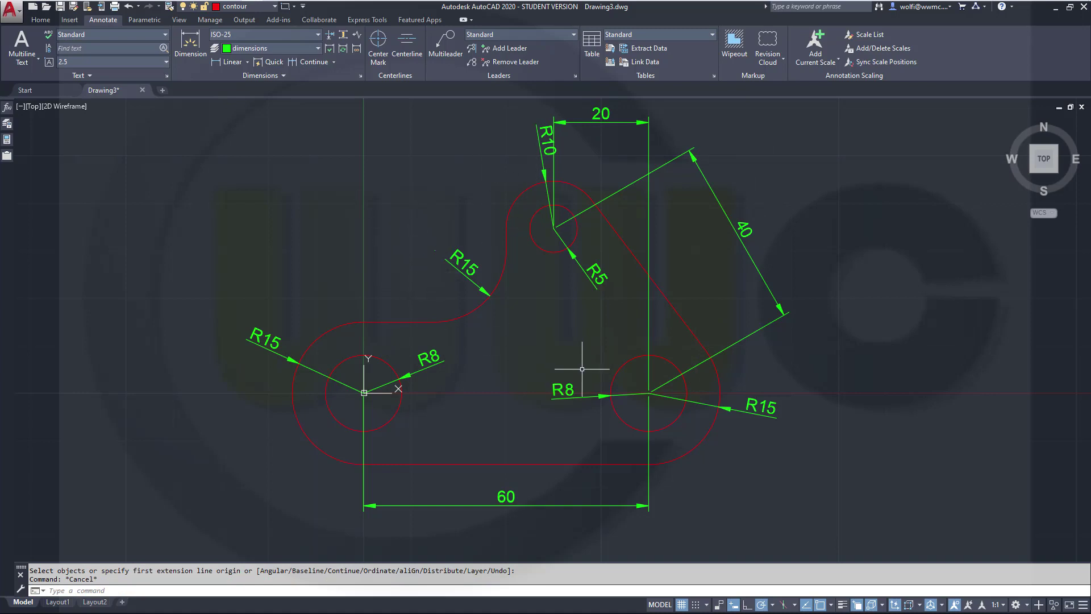
Zoom out to the whole contour and run TEXTLAYER to put new text on 'text'.
scroll(588, 381, "down", 2)
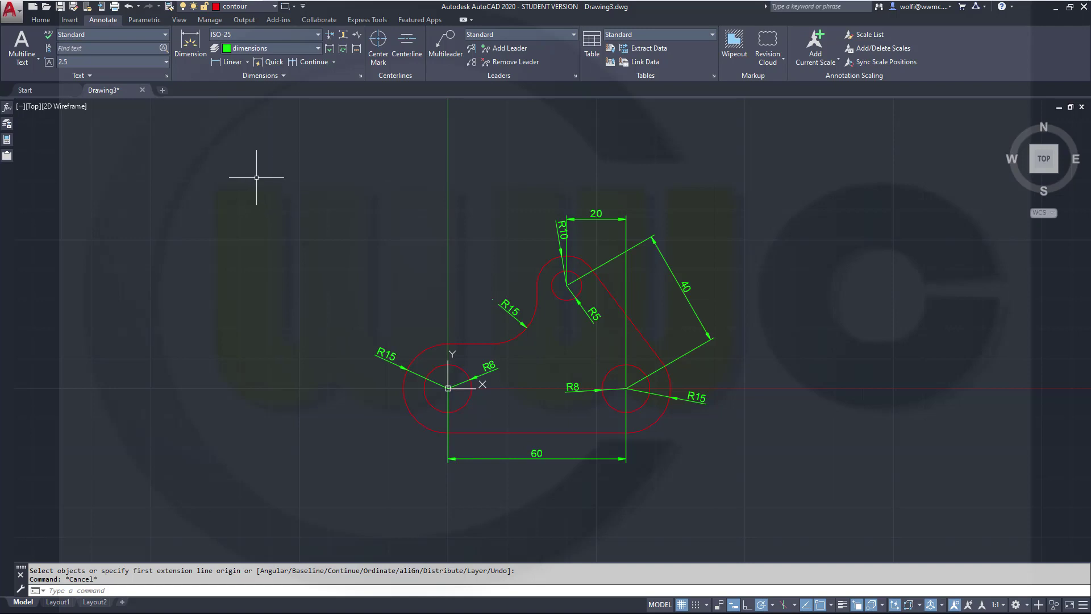
type("TEXTLA")
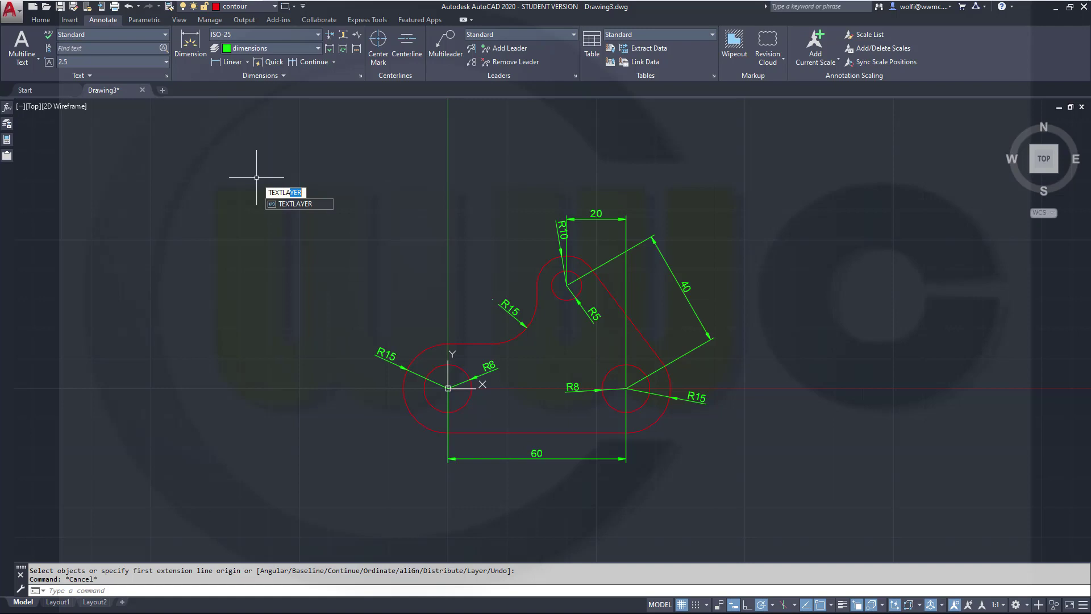
key("Return")
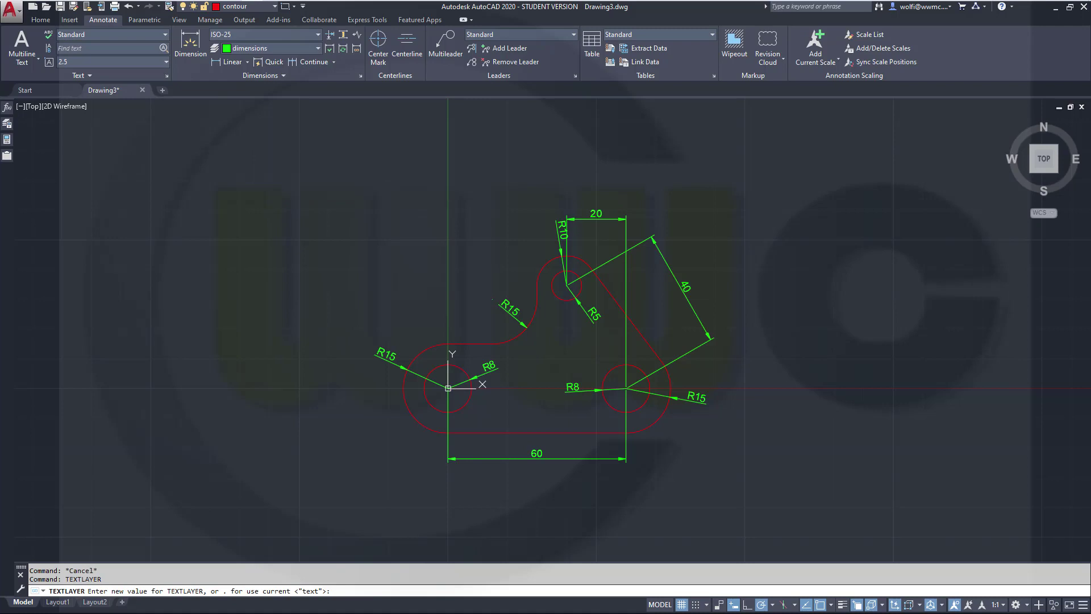
Place single-line text 't=5' below the 60 dimension at height 2.5 and rotation 0.
key("Return")
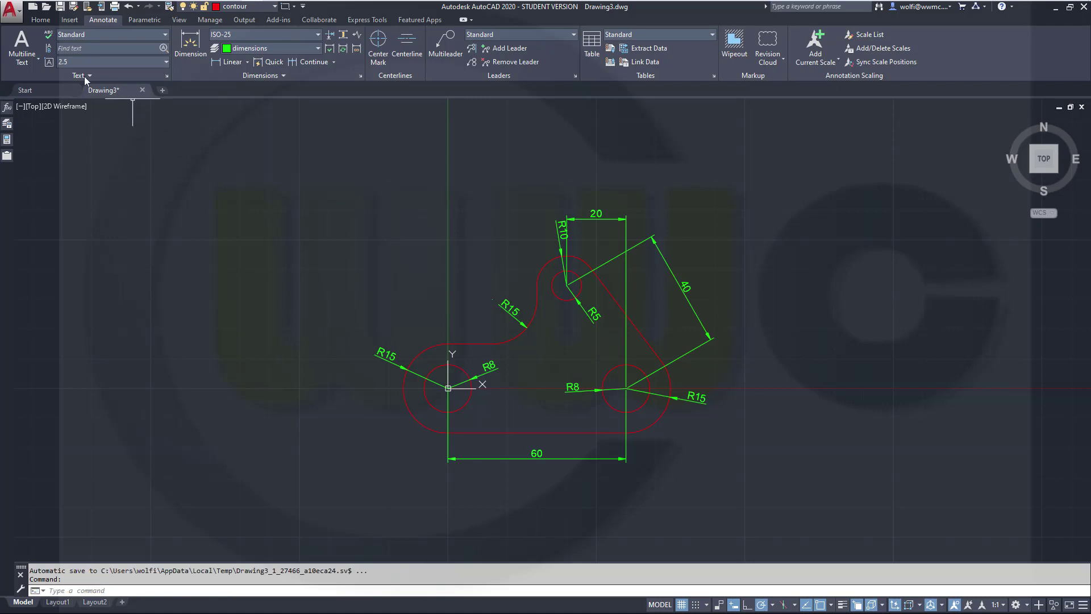
left_click(37, 59)
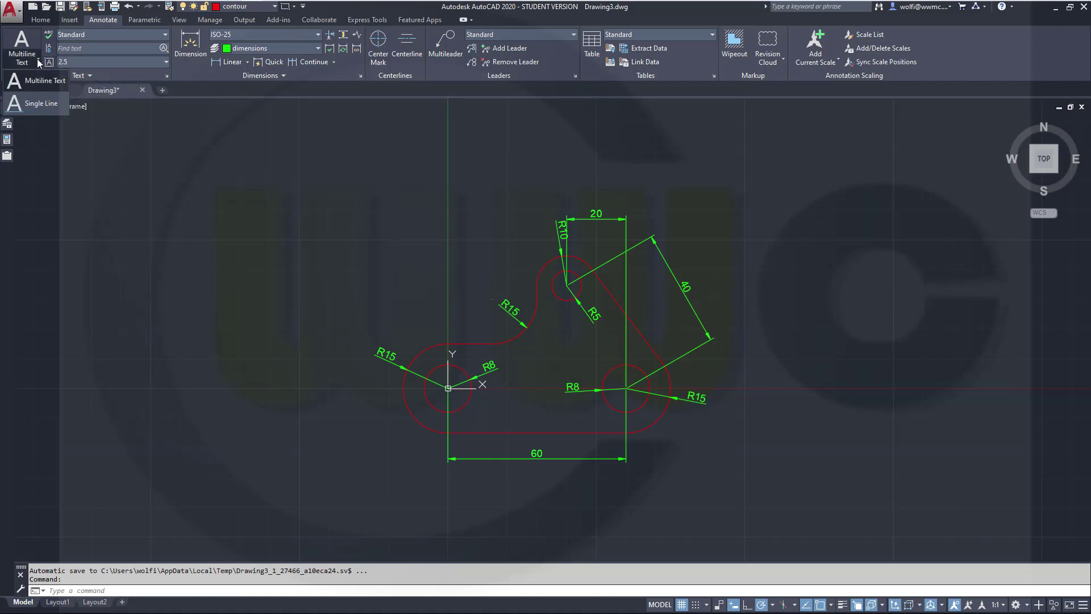
left_click(30, 104)
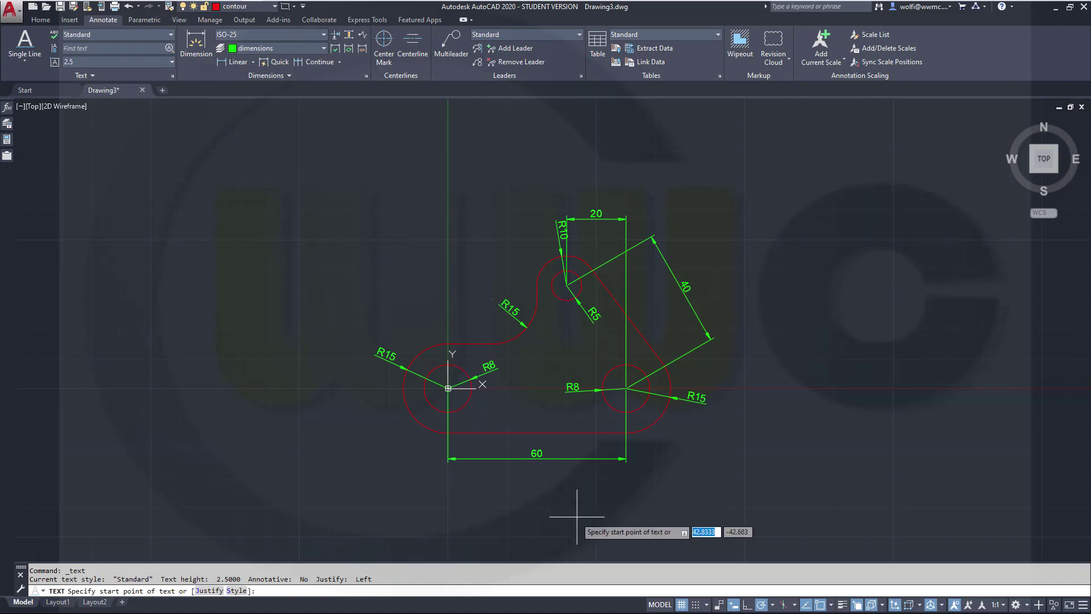
left_click(601, 491)
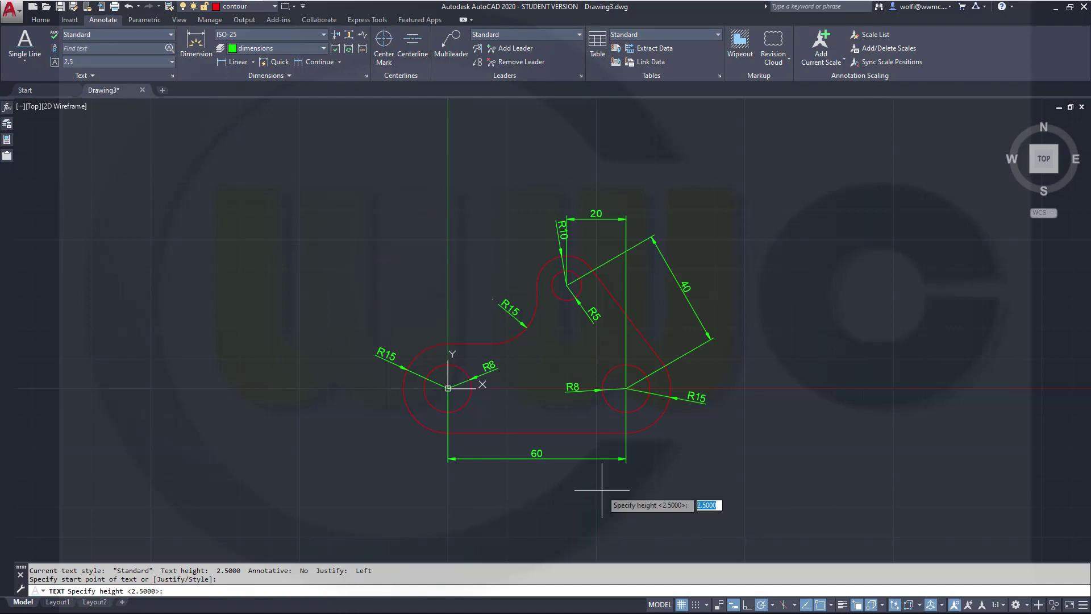
key("Return")
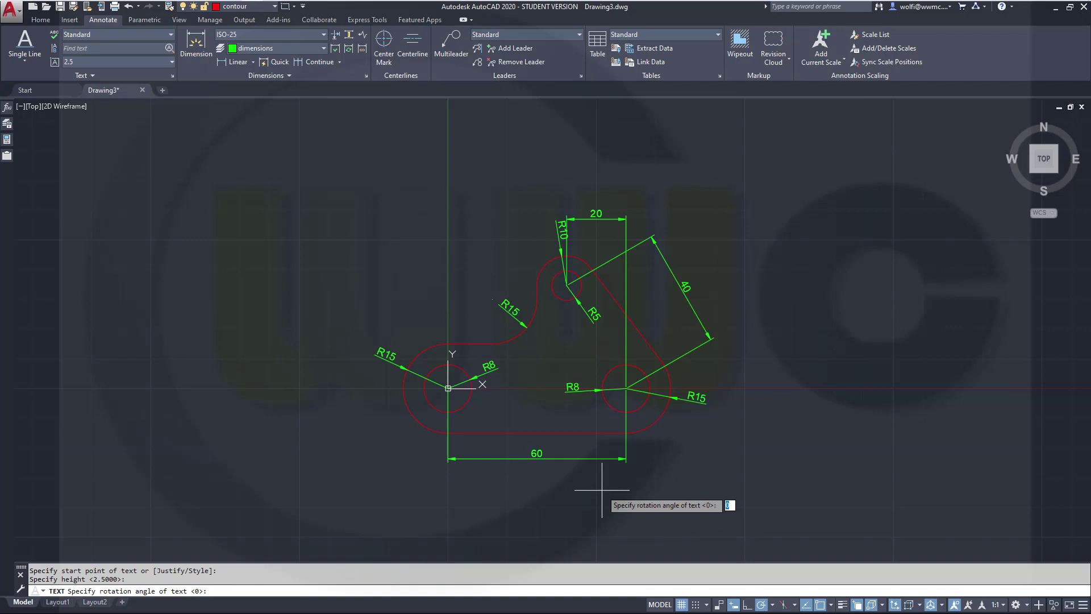
key("Return")
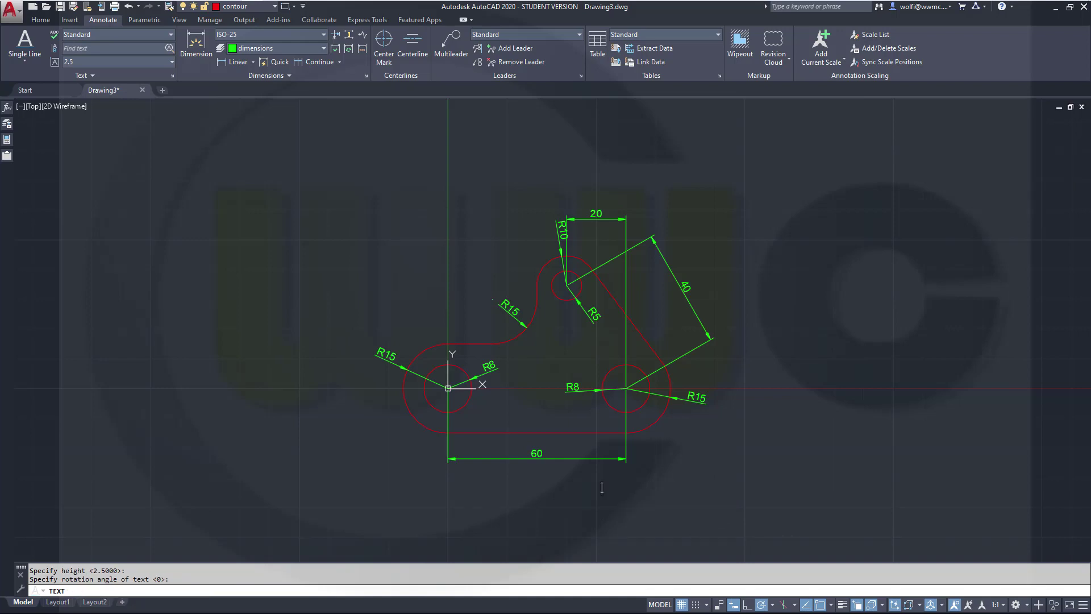
type("t=5")
key("Return")
key("Return")
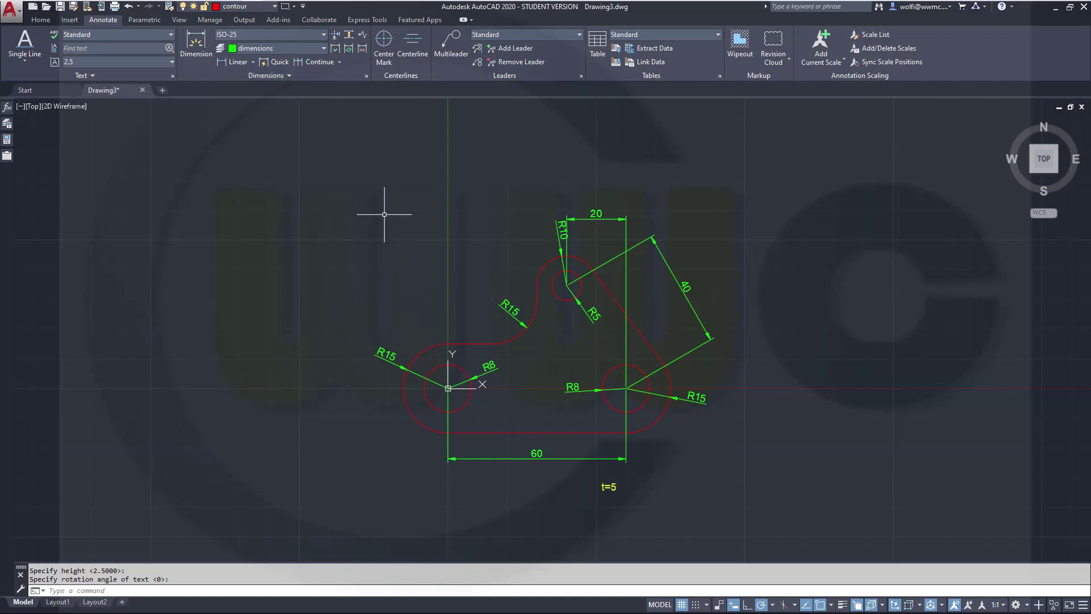
scroll(477, 238, "up", 2)
scroll(624, 362, "down", 2)
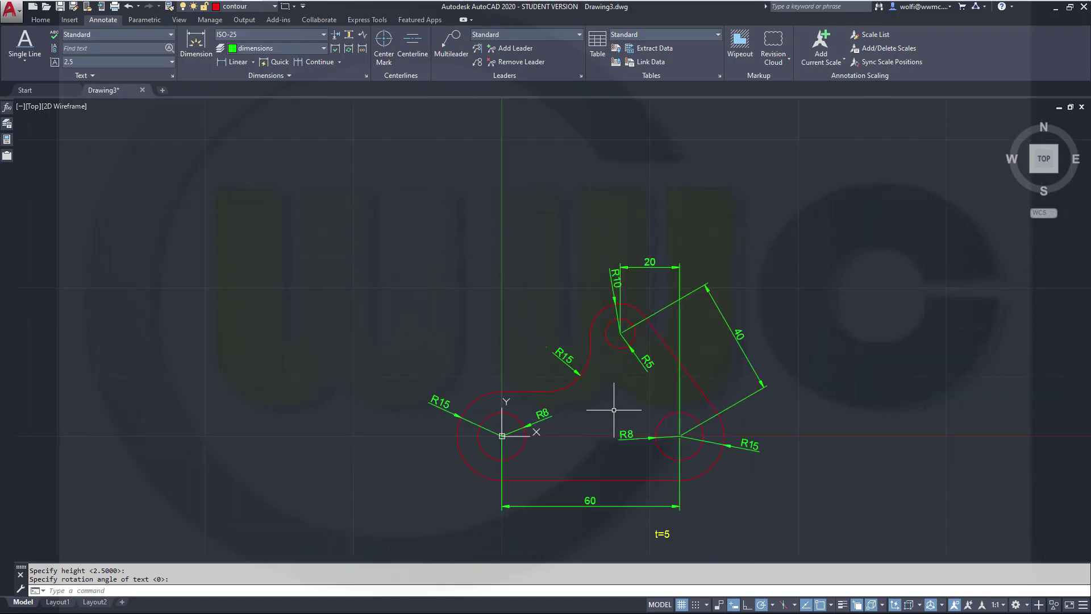
mouse_move(613, 412)
middle_mouse_down()
mouse_move(602, 388)
mouse_move(509, 397)
middle_mouse_up()
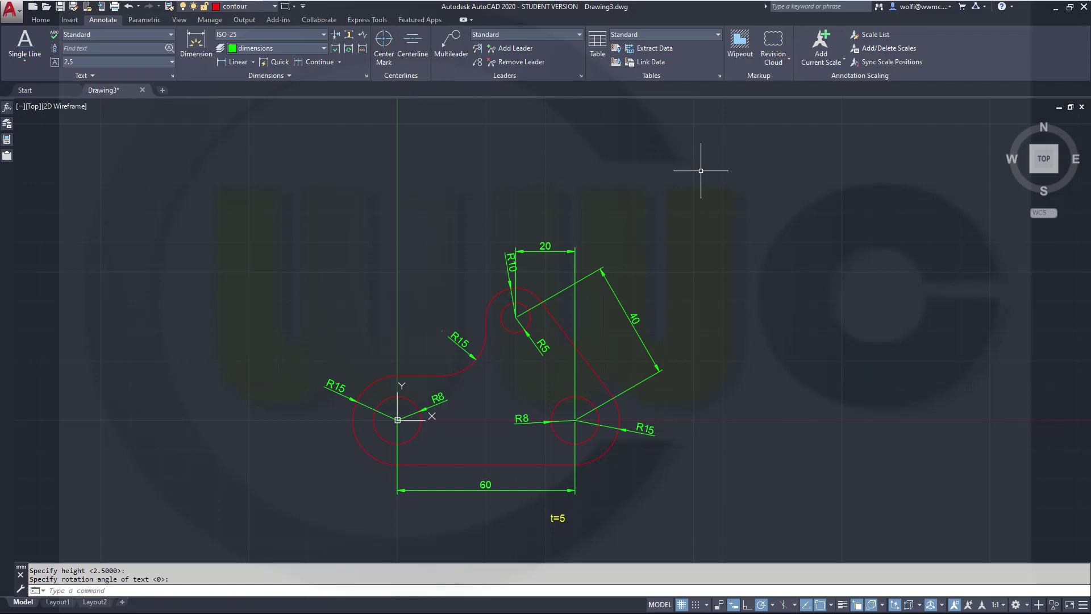
type("centerlayer")
key("Return")
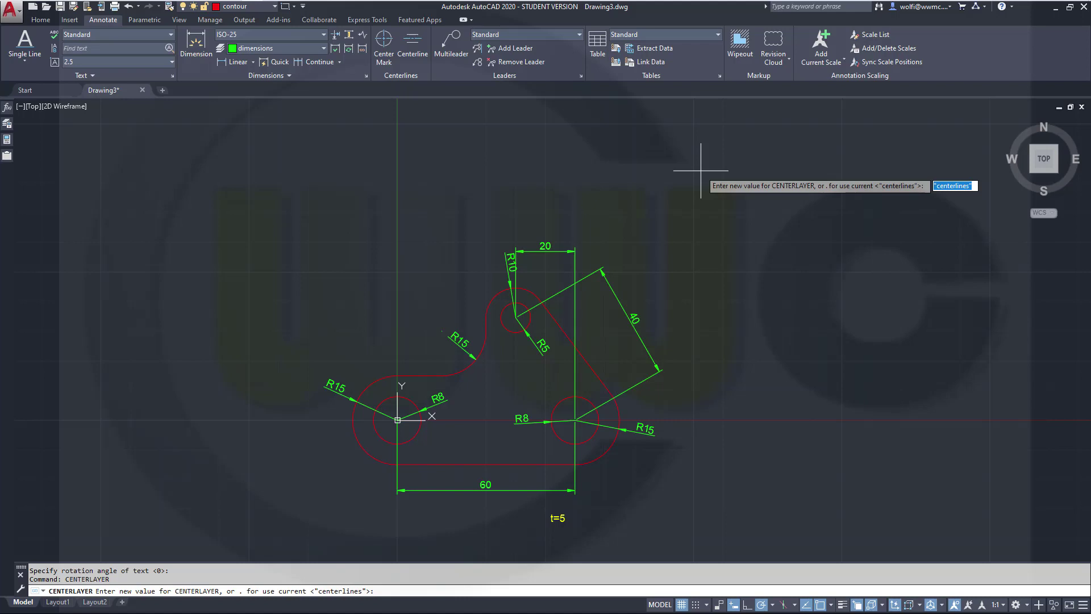
key("Escape")
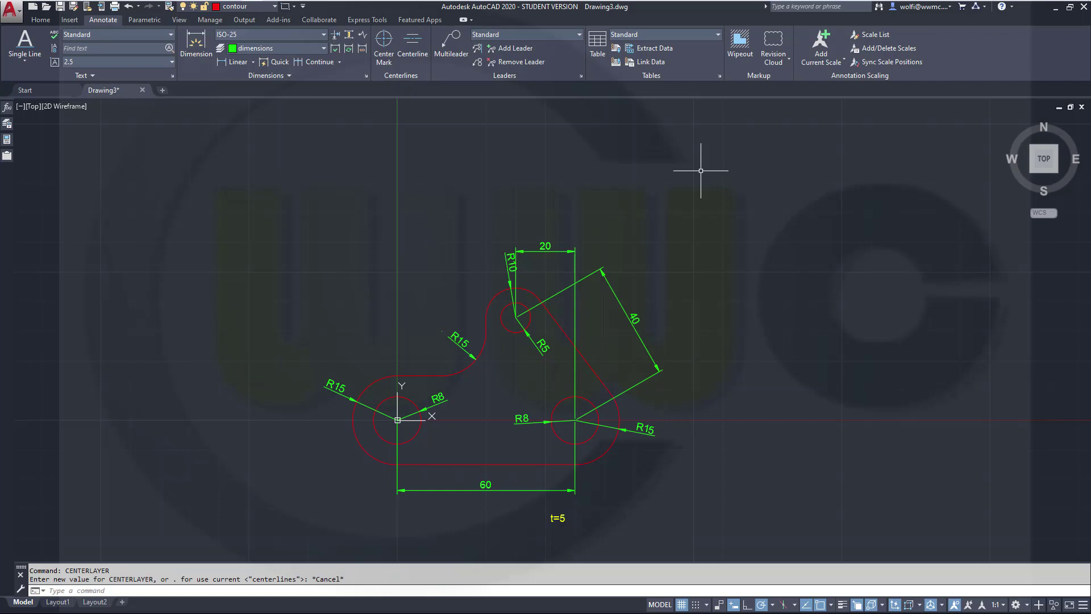
Add Center Mark symbols to the lower-left, small upper and lower-right holes.
left_click(384, 42)
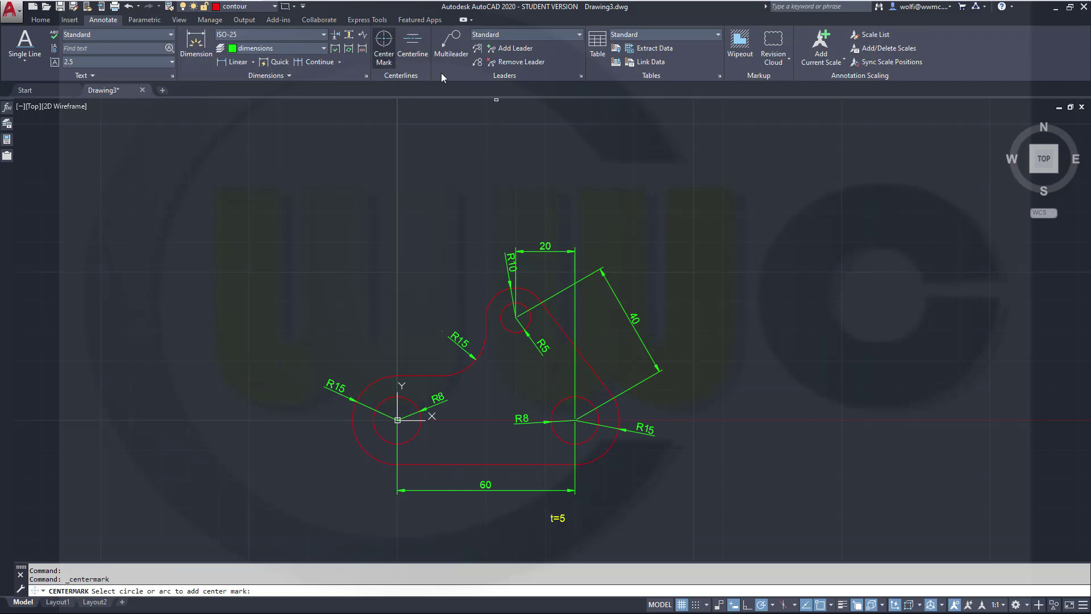
left_click(424, 430)
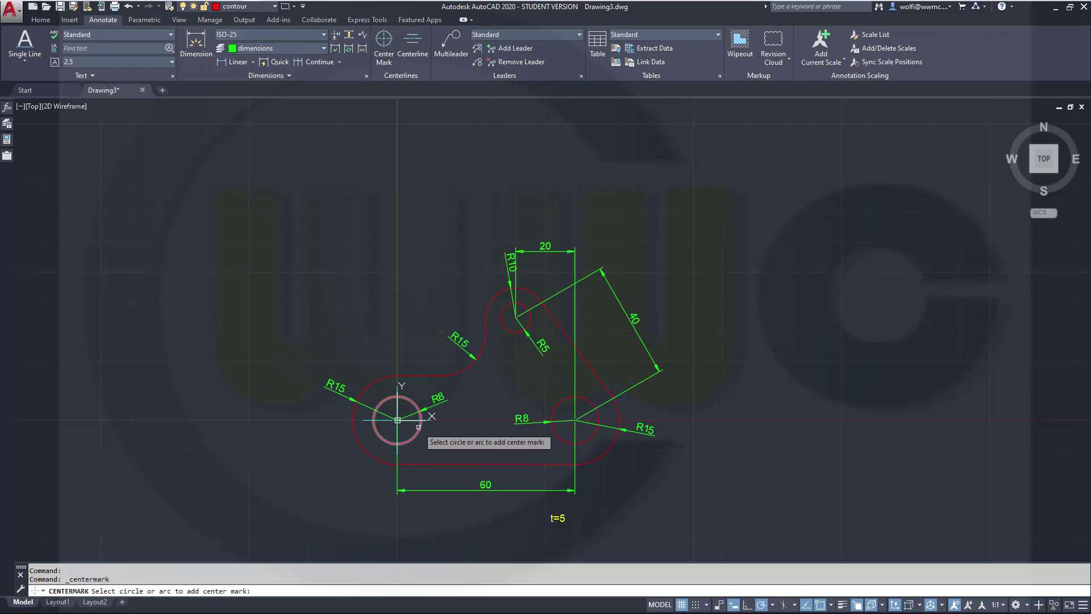
left_click(514, 333)
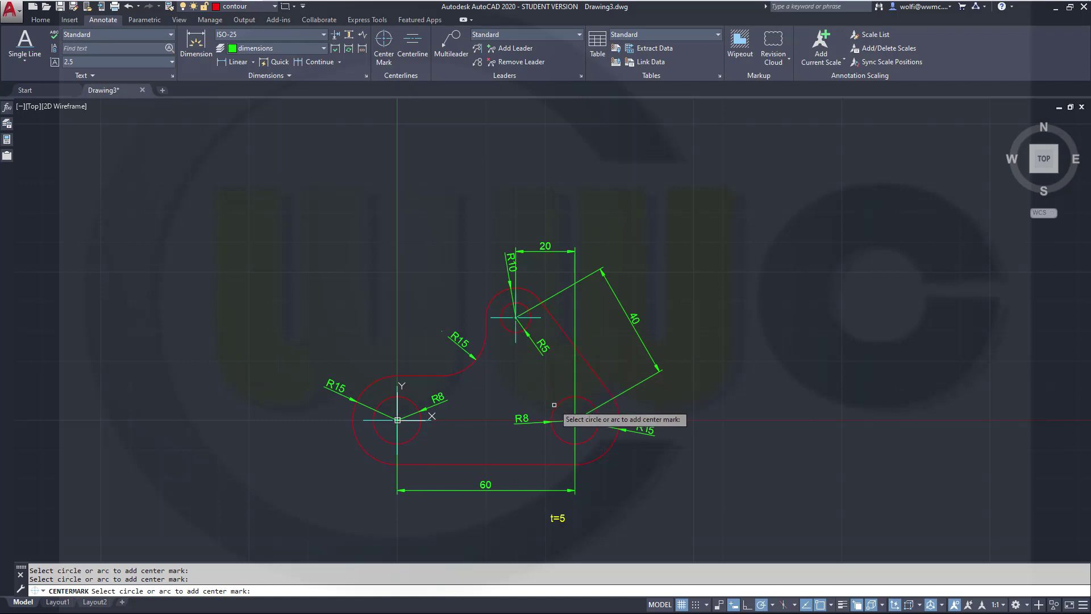
left_click(555, 406)
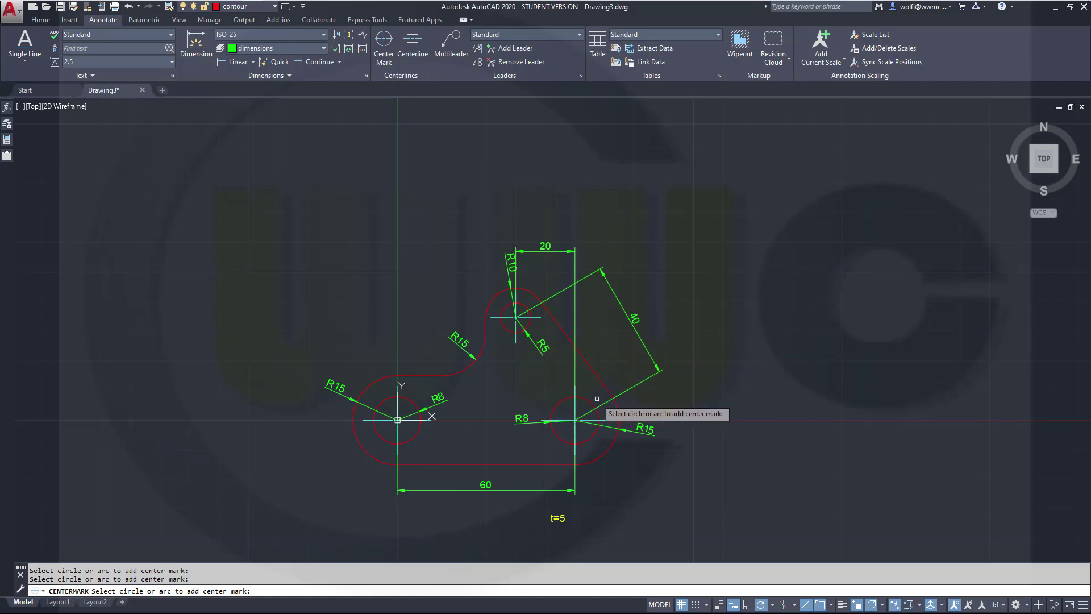
key("Escape")
key("Escape")
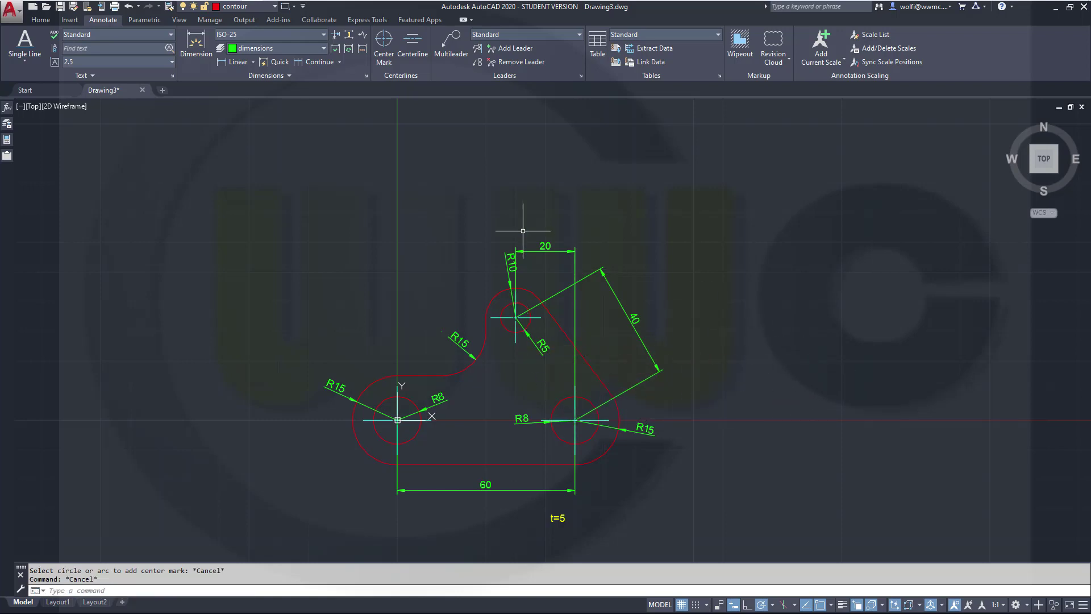
Run HPLAYER and keep 'hatchpattern' as the layer for new hatches.
left_click(47, 23)
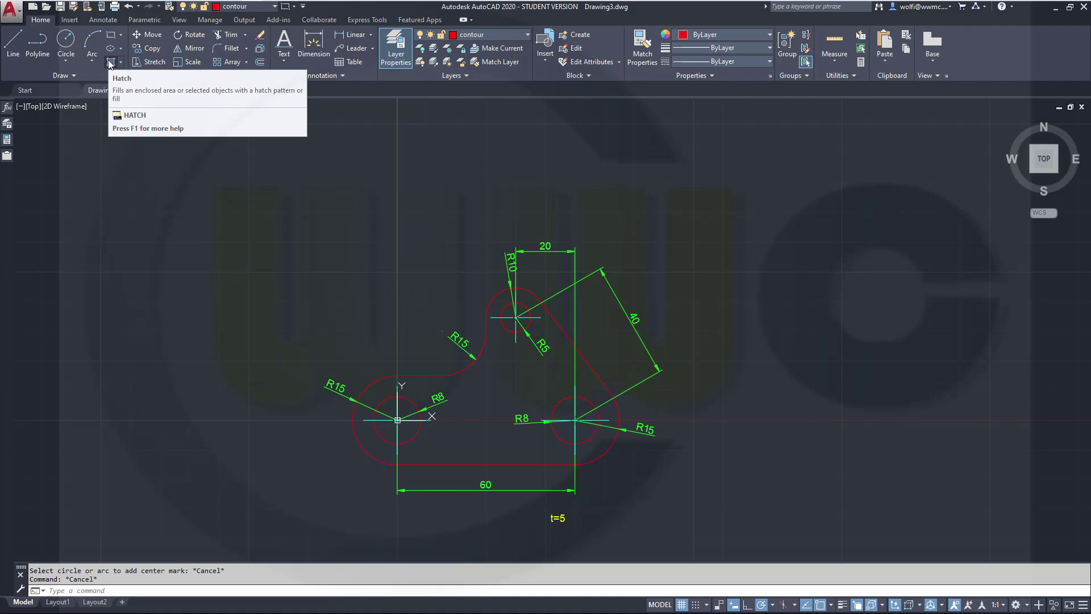
key("Escape")
type("HPo")
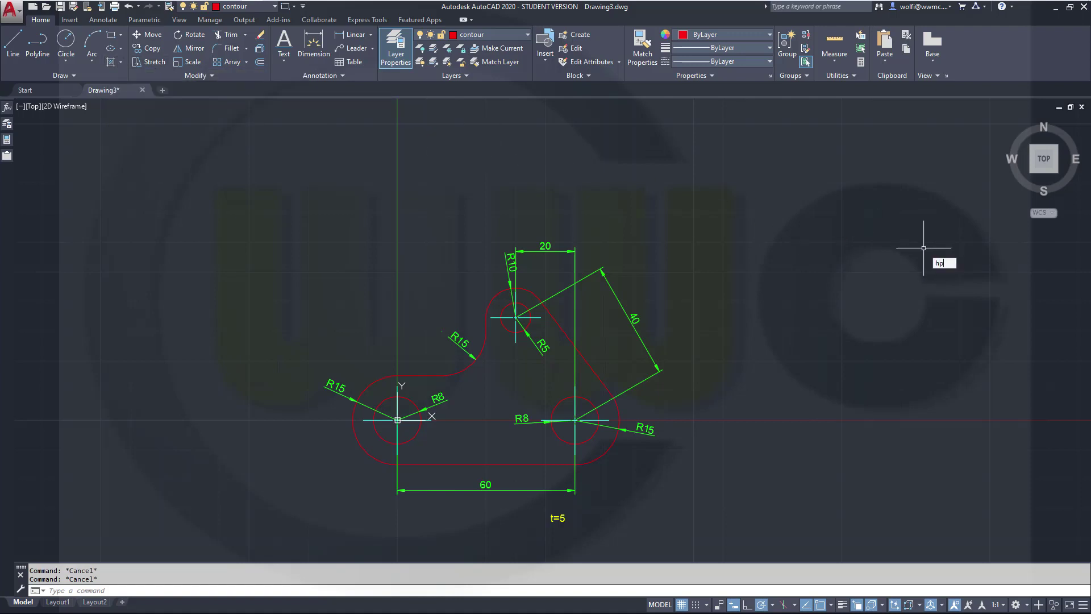
key("BackSpace")
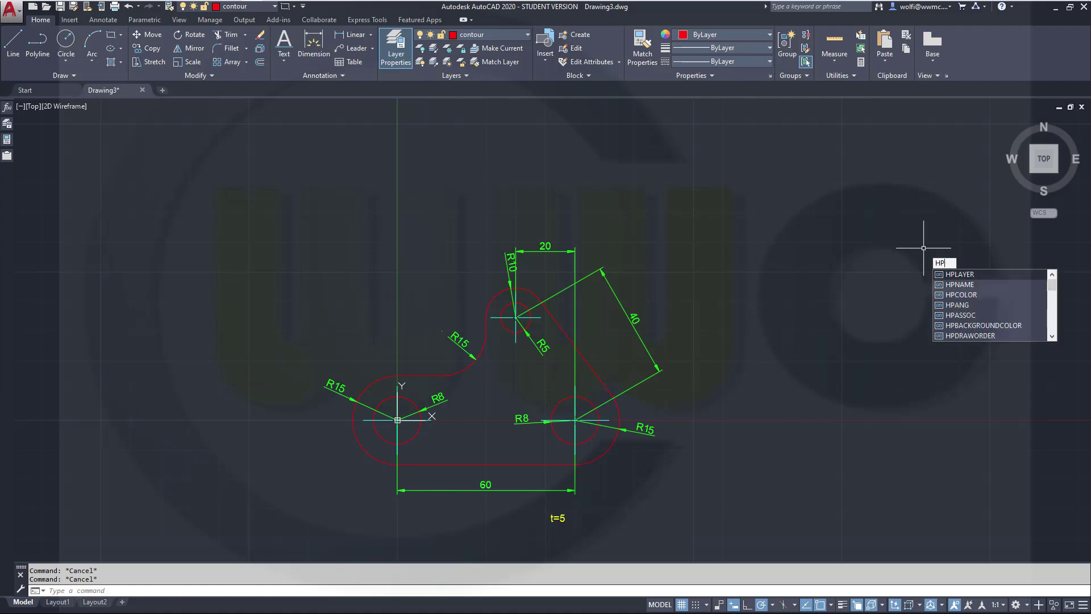
type("öy")
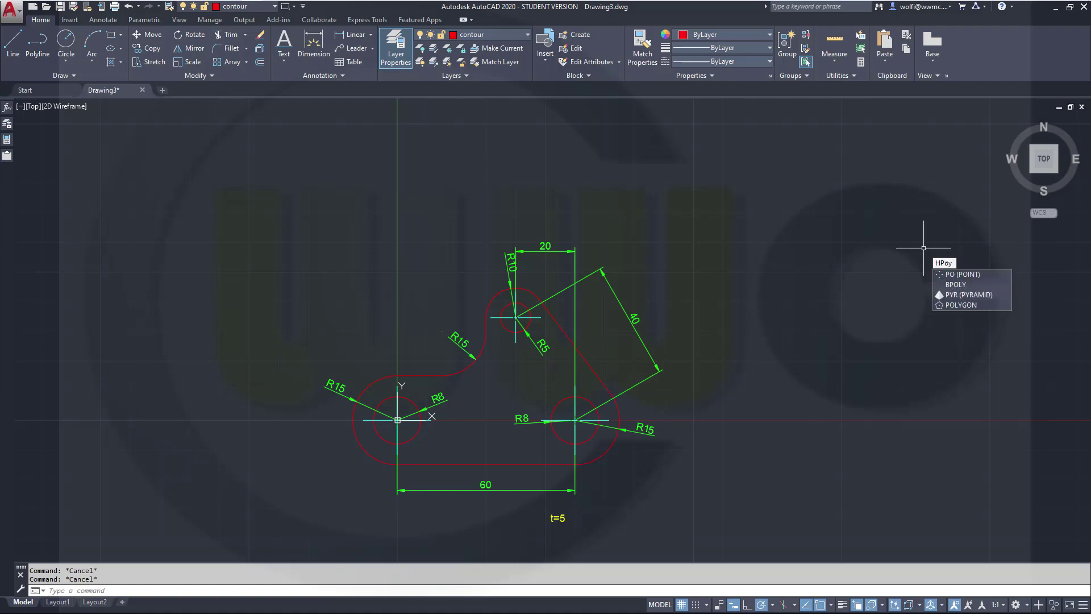
key("BackSpace")
key("BackSpace")
type("LAYER")
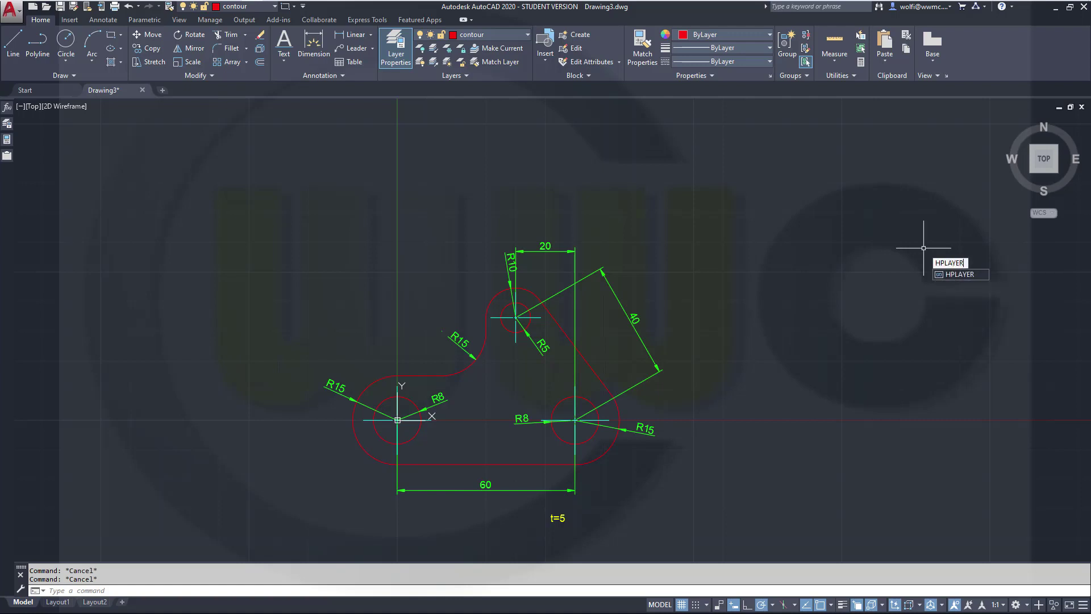
key("Return")
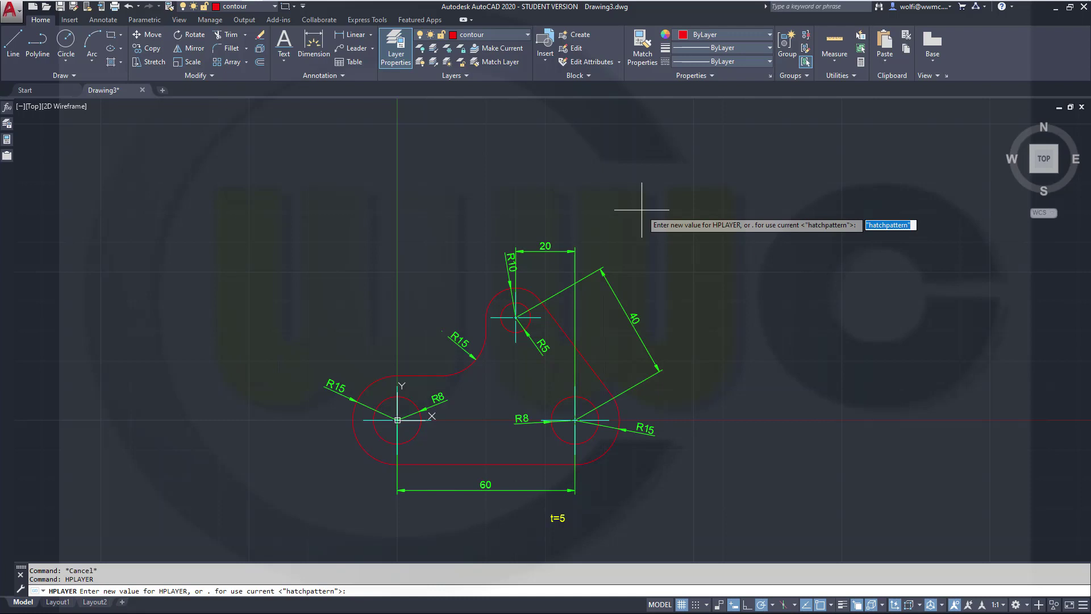
key("Return")
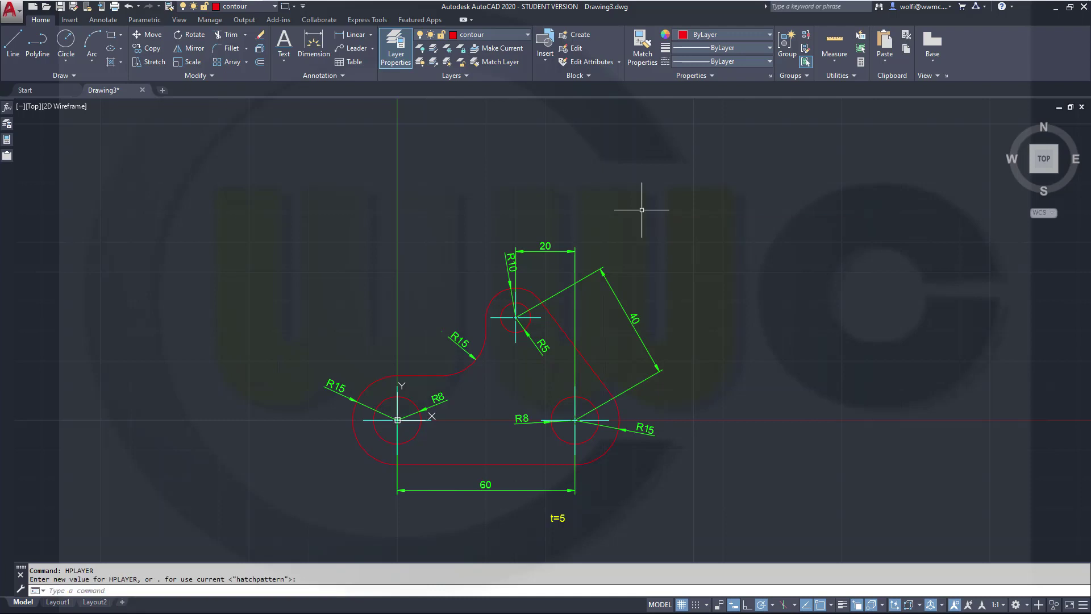
scroll(415, 449, "up", 4)
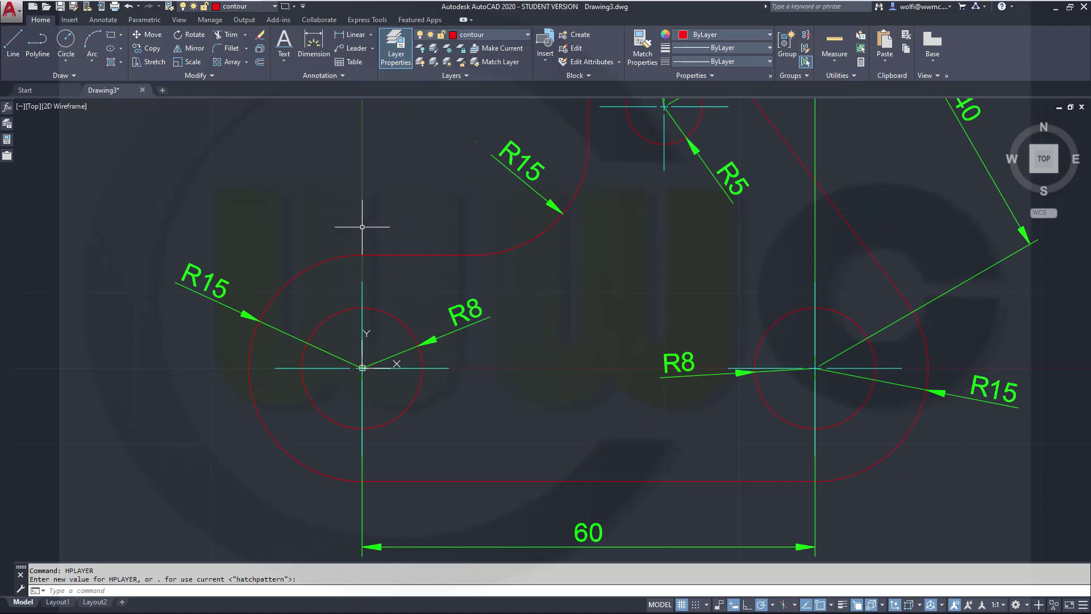
left_click(120, 62)
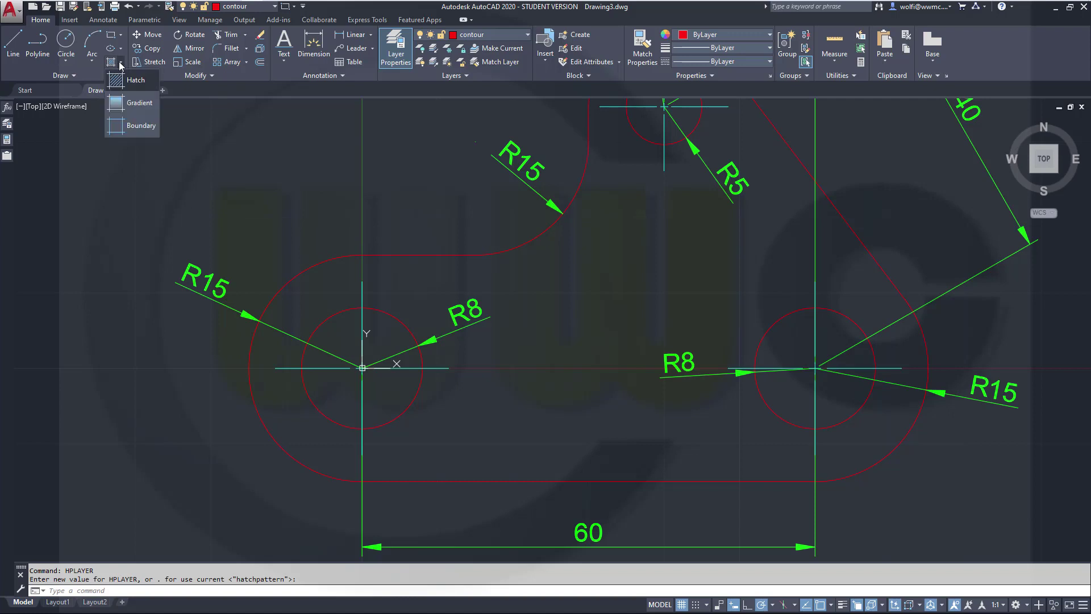
left_click(120, 80)
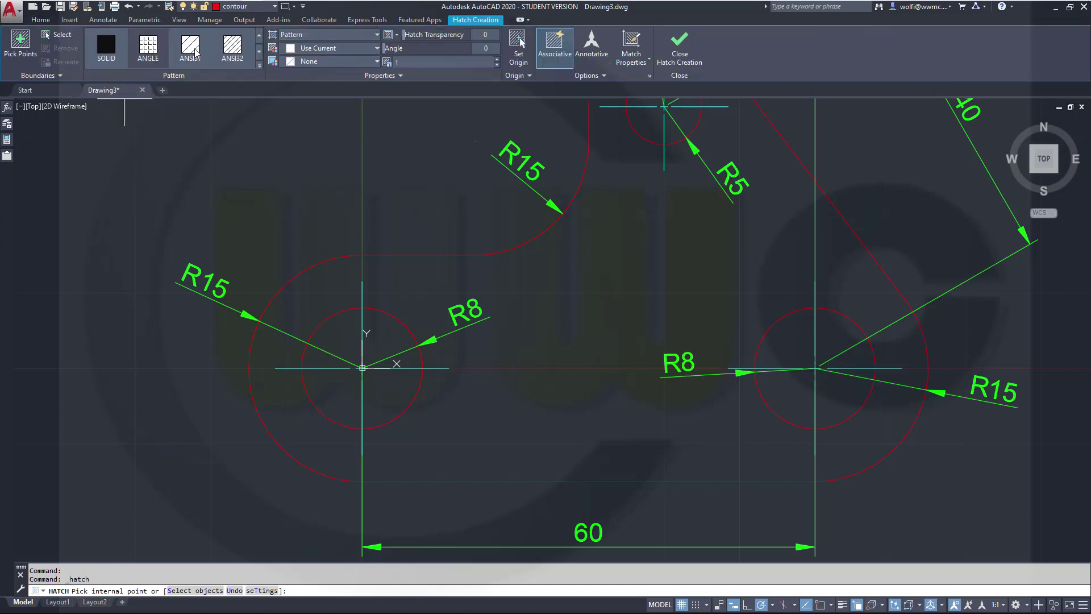
left_click(237, 48)
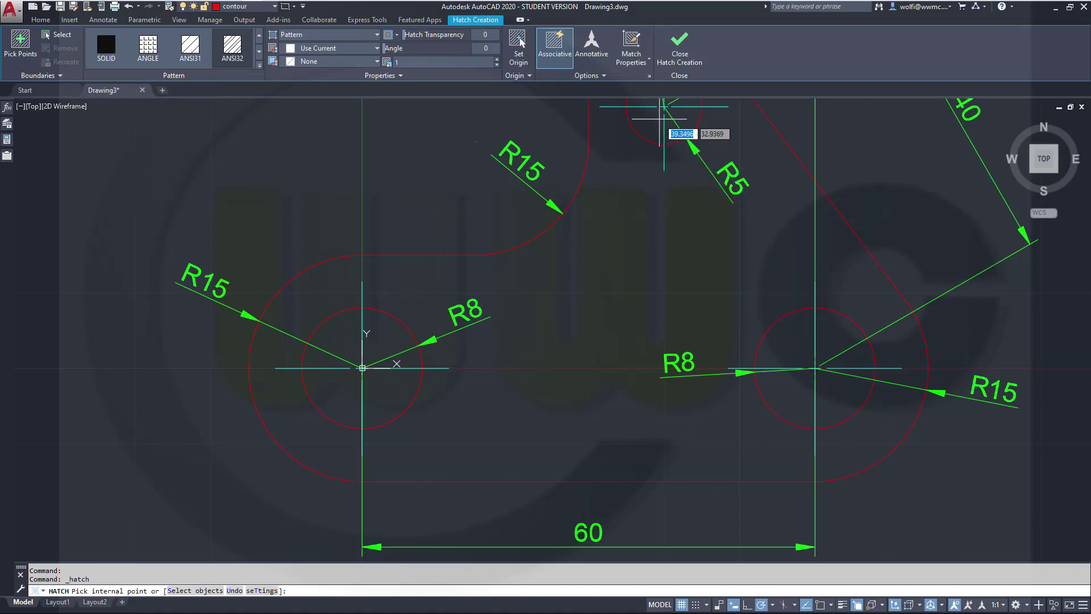
key("Escape")
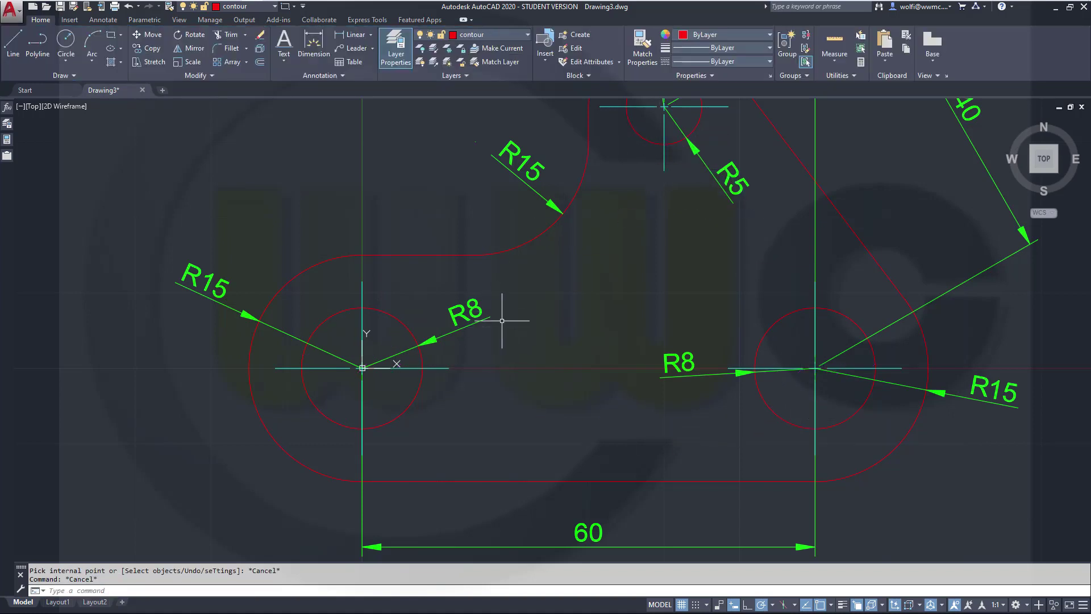
scroll(503, 319, "down", 5)
scroll(500, 341, "up", 1)
middle_click_drag(496, 268, 496, 316)
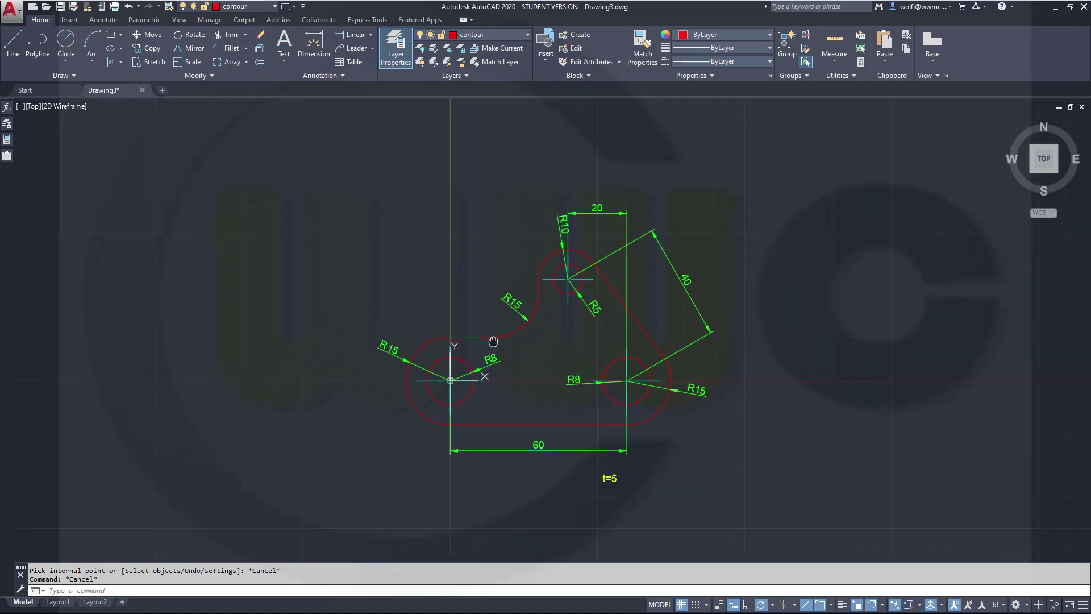
scroll(566, 358, "up", 2)
mouse_move(551, 354)
middle_mouse_down()
mouse_move(519, 312)
mouse_move(557, 319)
middle_mouse_up()
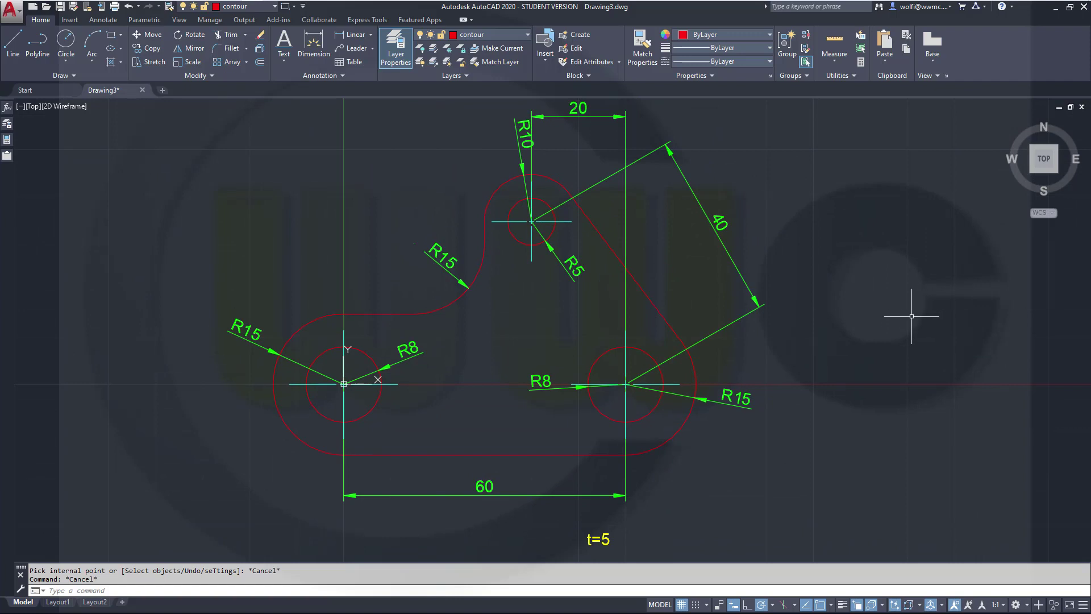